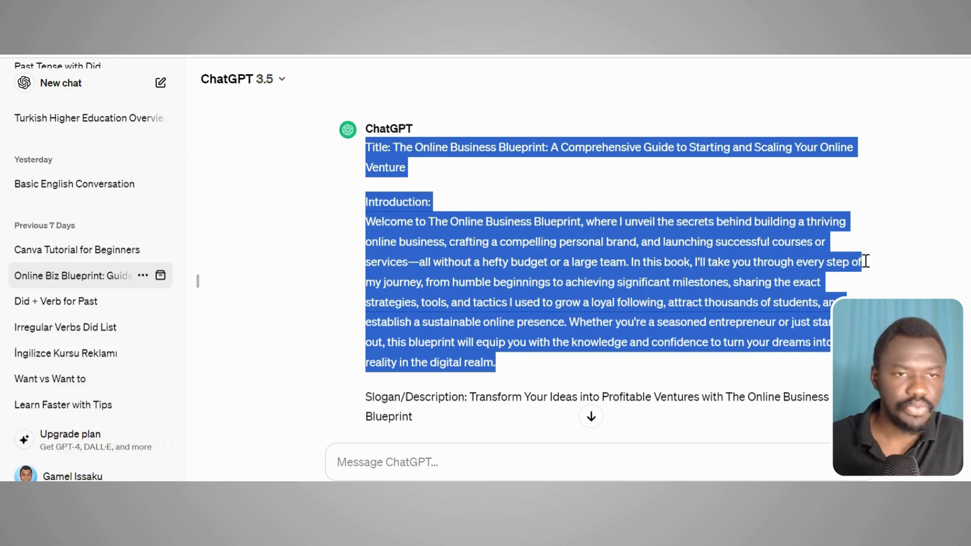
Step: Copy the full ebook prompt, from the author's introduction to the author story request, out of the earlier conversation
scroll(304, 194, "up", 5)
scroll(316, 199, "down", 2)
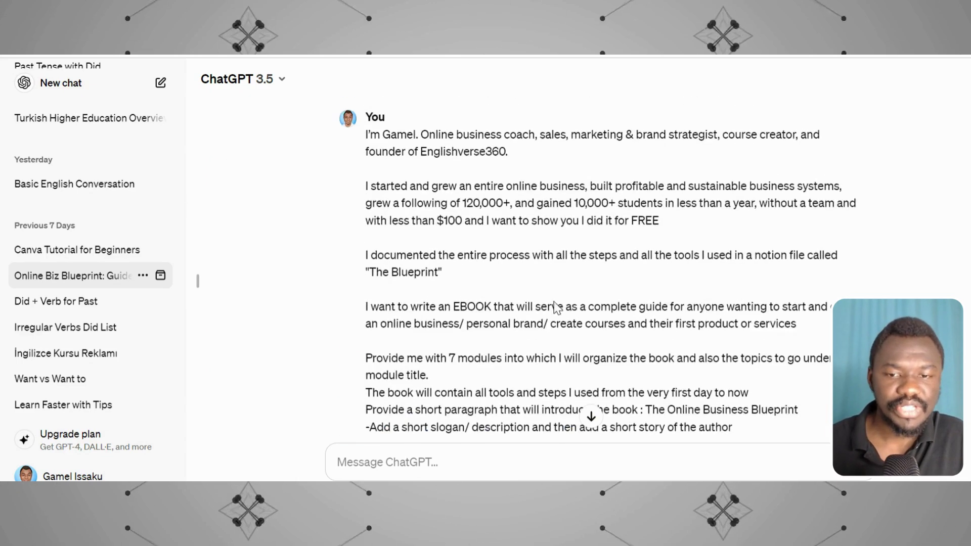
scroll(556, 306, "down", 2)
scroll(596, 321, "up", 2)
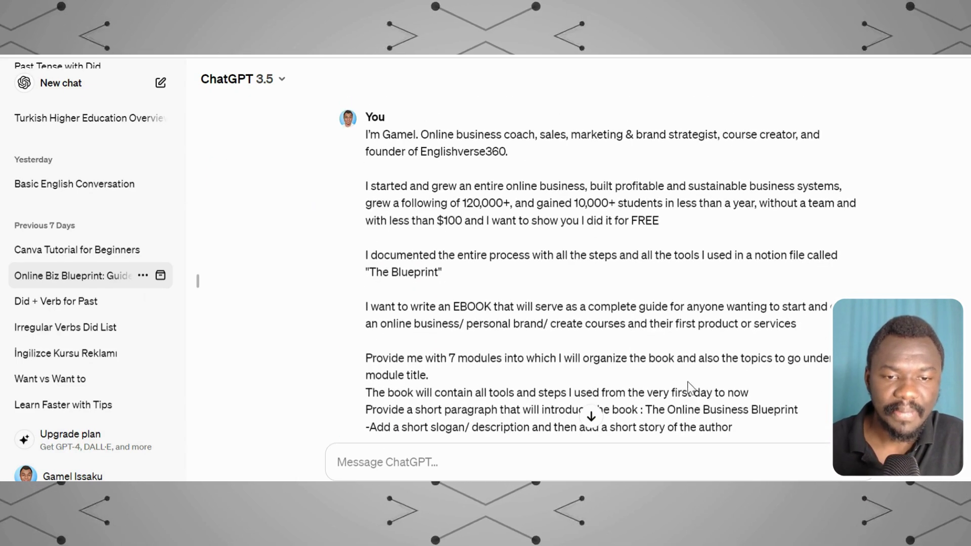
left_click_drag(754, 433, 365, 135)
key("ctrl+c")
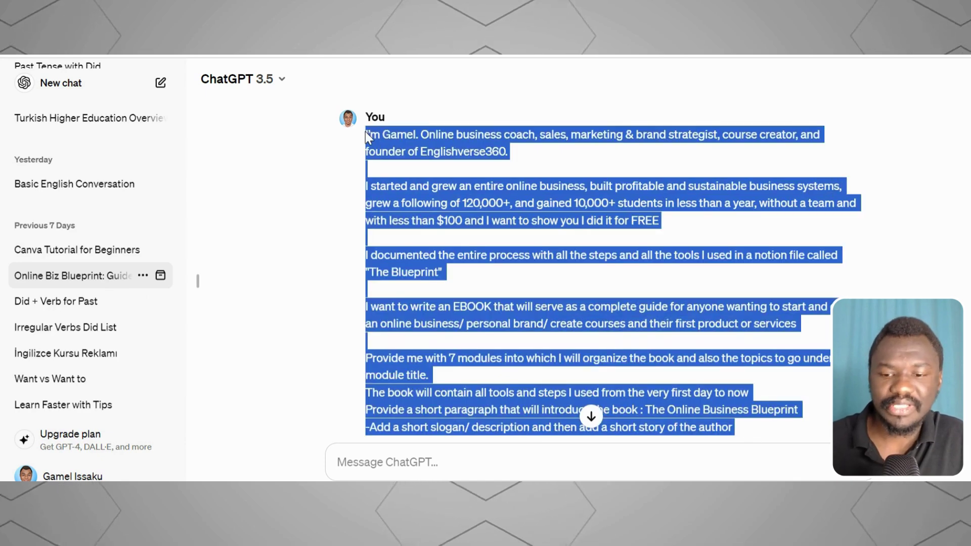
Step: Start a new chat and paste the copied ebook prompt into the message
scroll(65, 162, "up", 5)
left_click(160, 82)
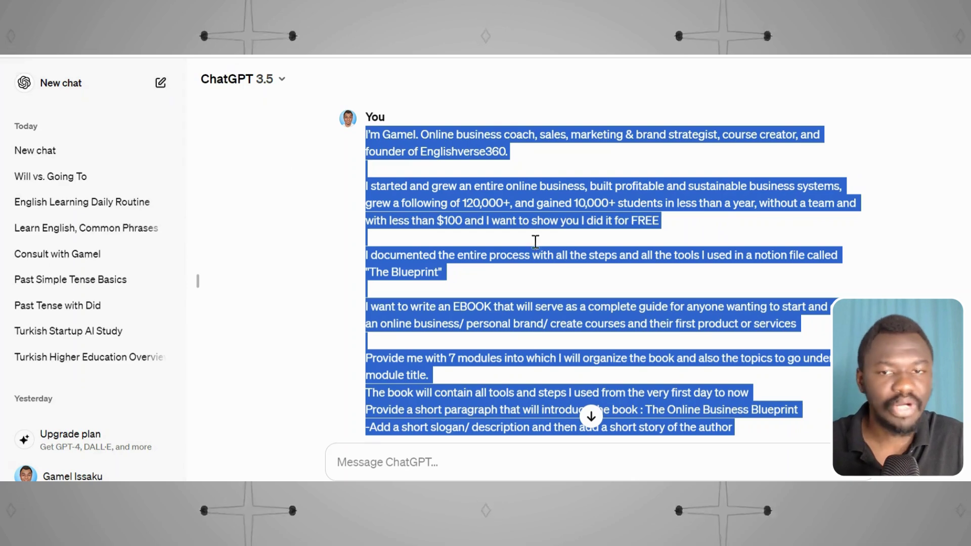
left_click(380, 457)
key("ctrl+v")
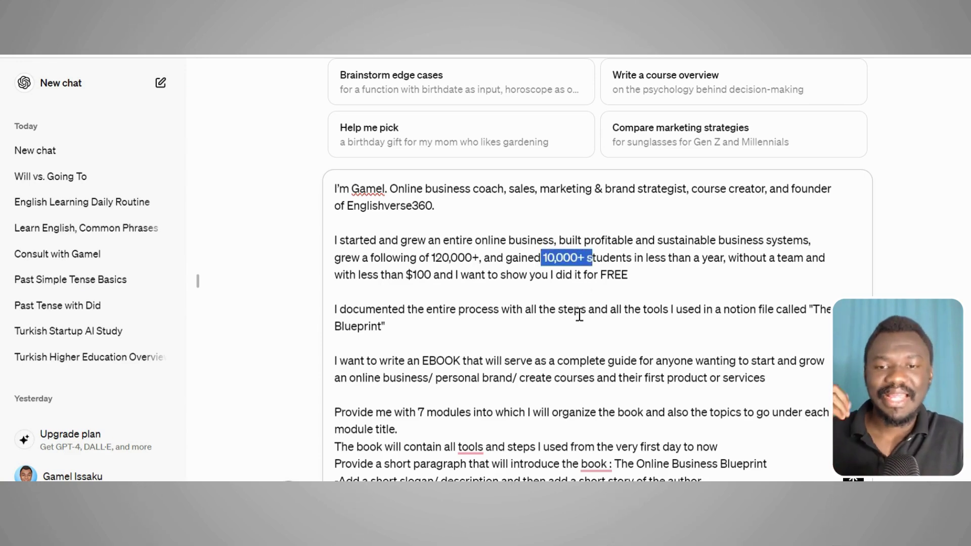
Step: Review the pasted prompt's author introduction, ebook purpose, seven-module request and content requirements
scroll(575, 319, "down", 1)
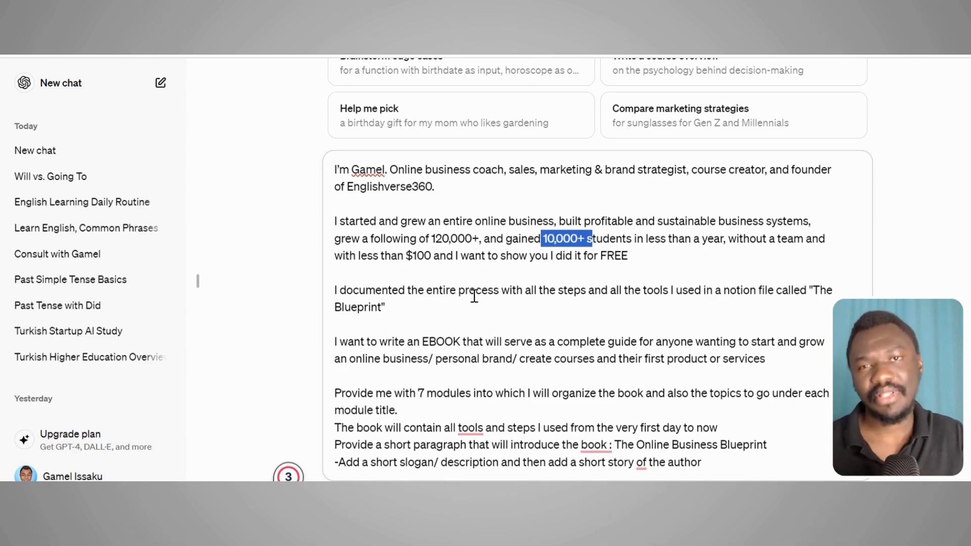
left_click_drag(447, 187, 333, 171)
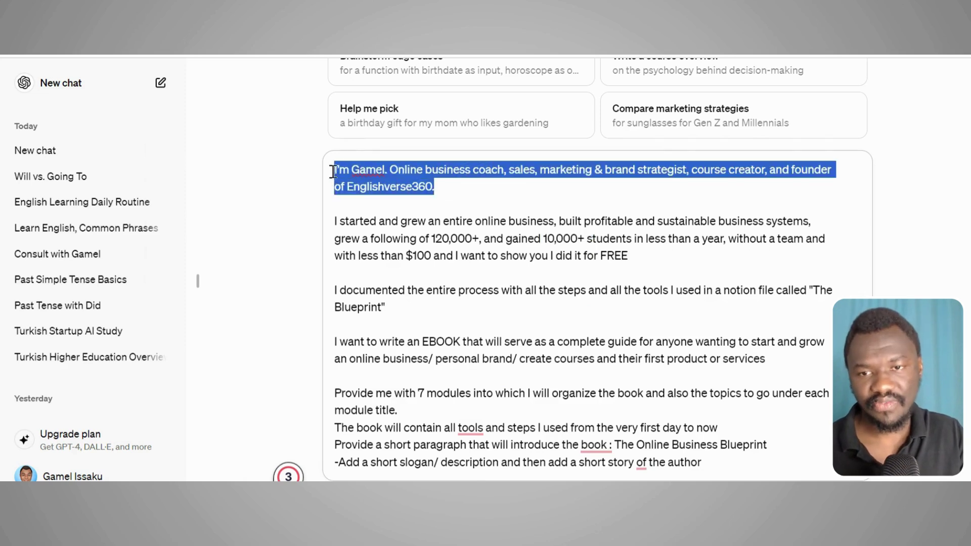
left_click(437, 193)
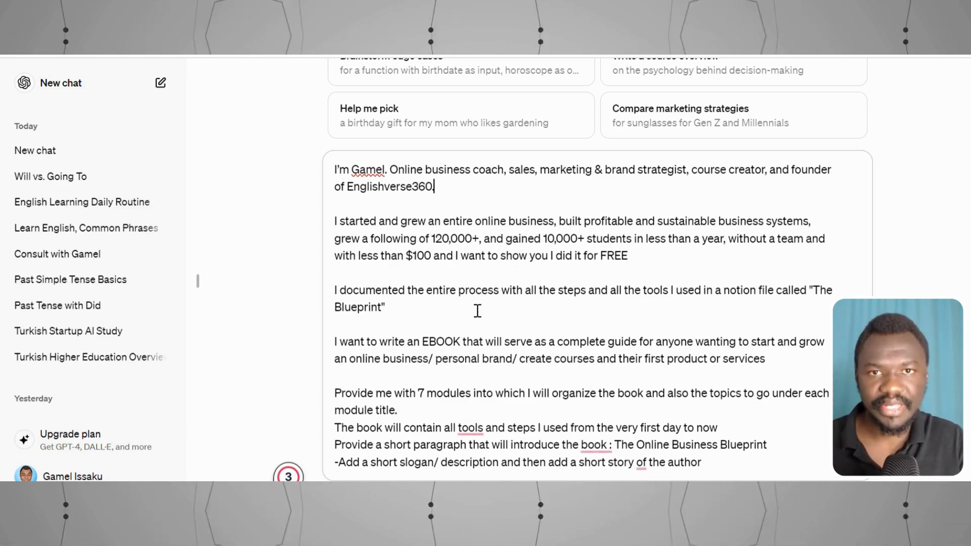
double_click(336, 342)
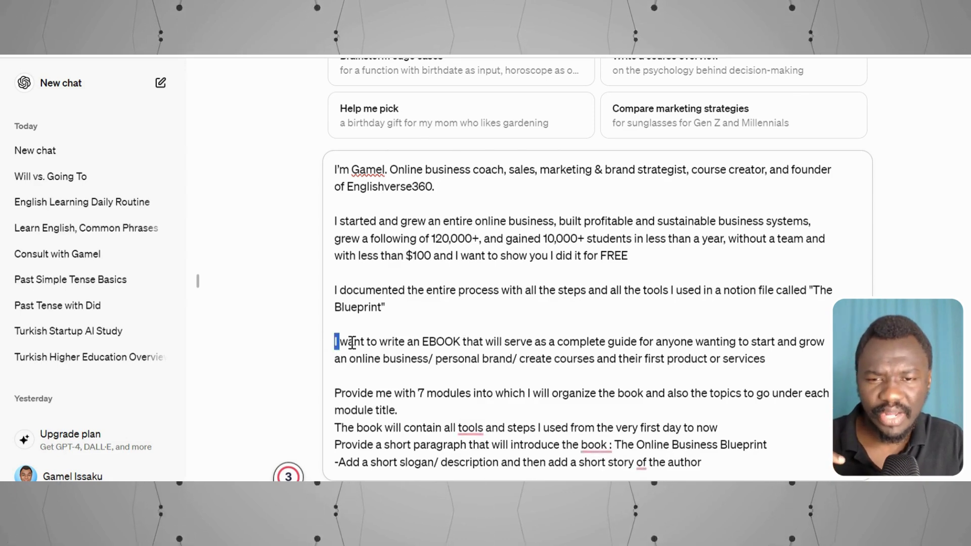
left_click_drag(352, 342, 735, 363)
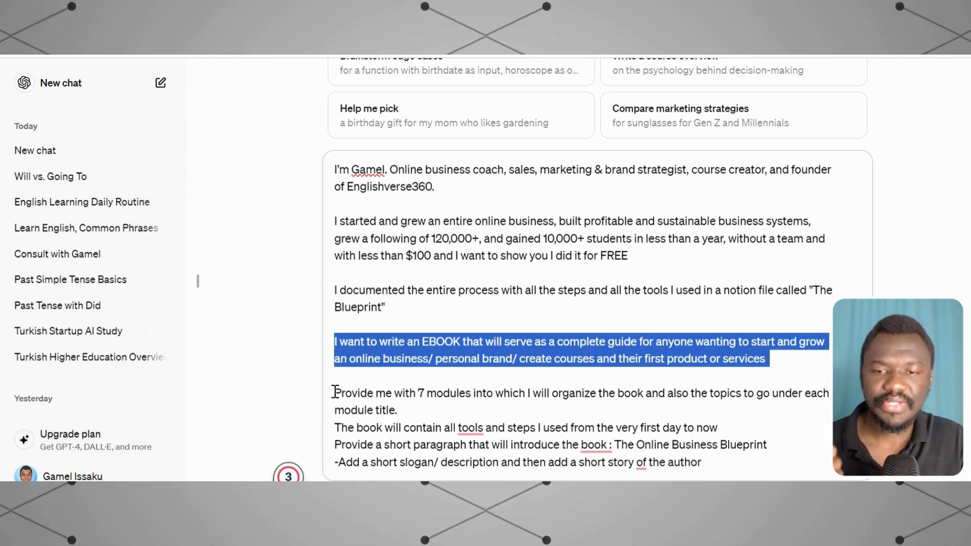
left_click_drag(336, 393, 494, 411)
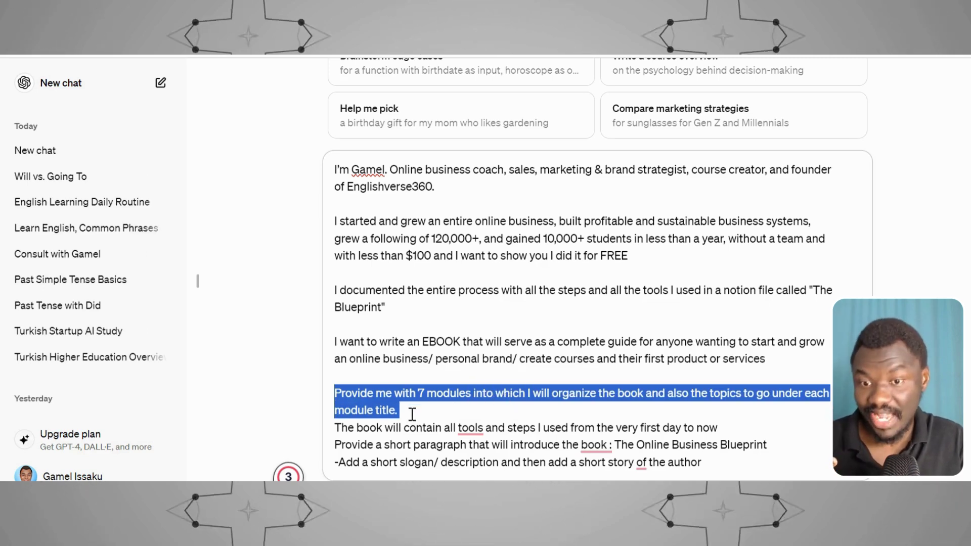
left_click_drag(330, 423, 760, 432)
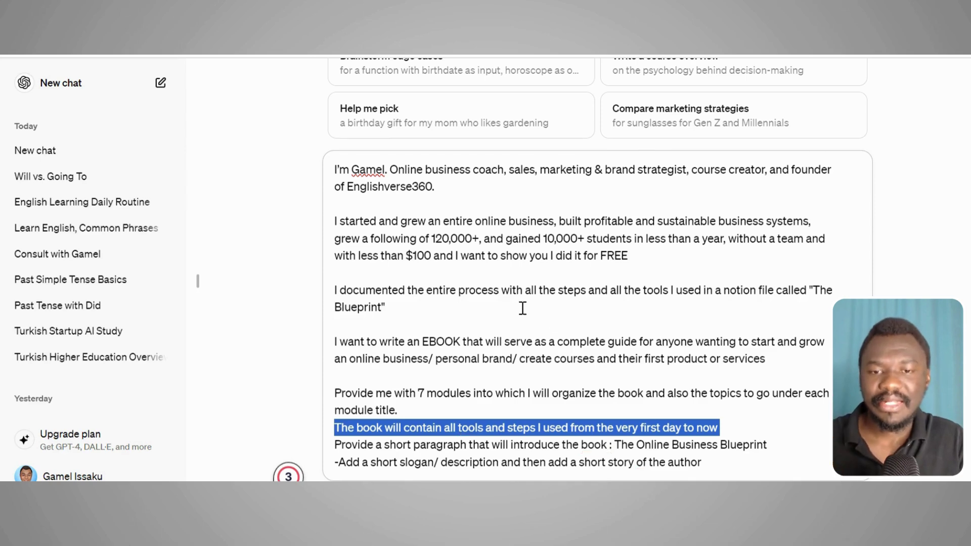
Step: Send the ebook prompt and read through the generated introduction, slogan and author's story
key("Return")
scroll(511, 325, "up", 2)
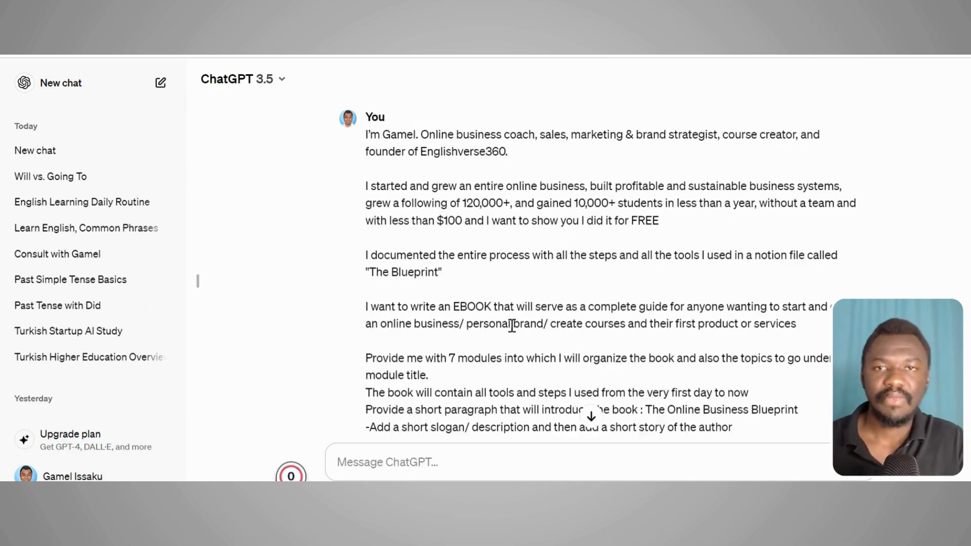
scroll(491, 340, "down", 5)
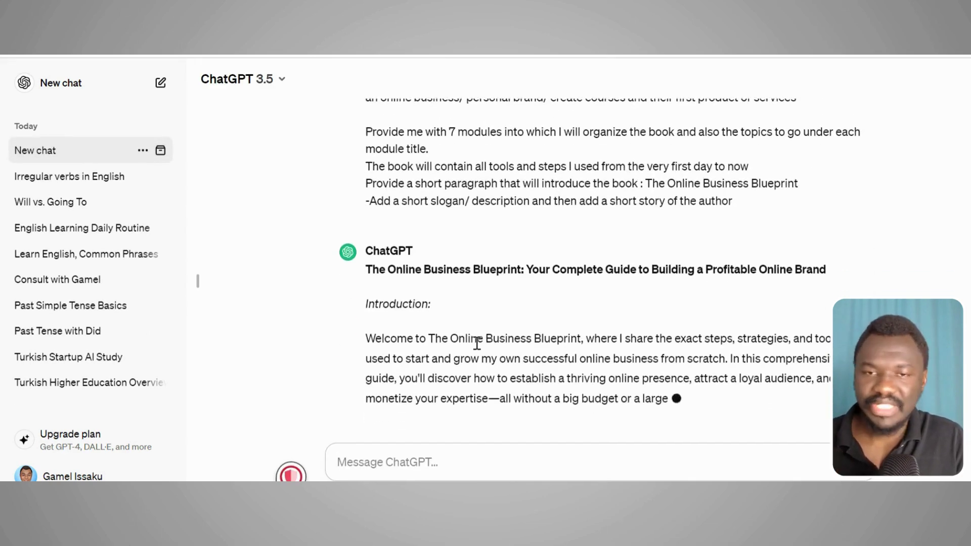
scroll(478, 346, "down", 4)
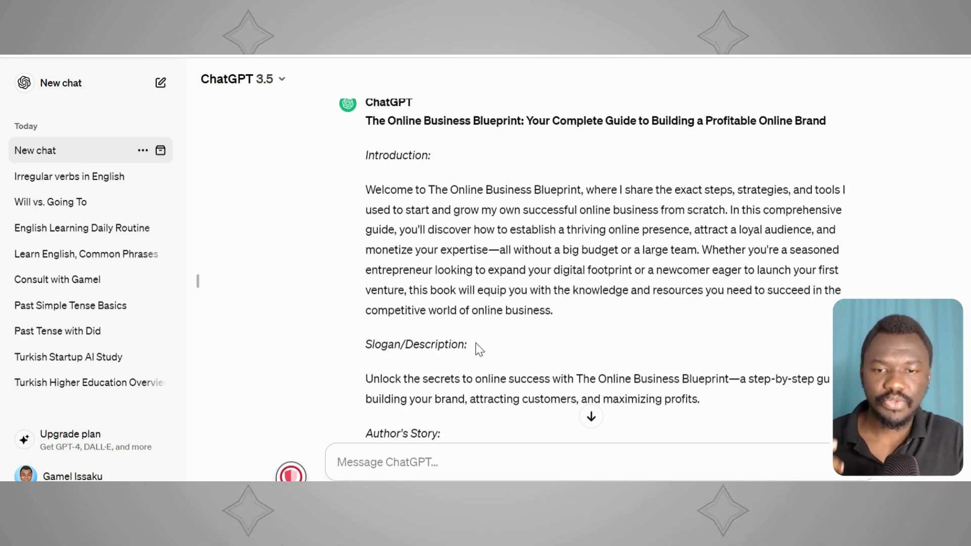
scroll(476, 350, "down", 4)
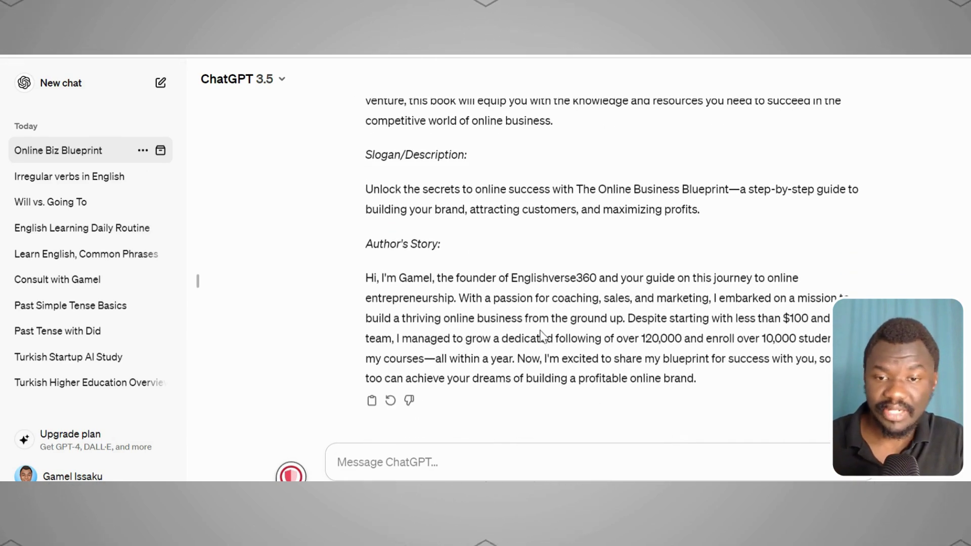
scroll(555, 382, "up", 7)
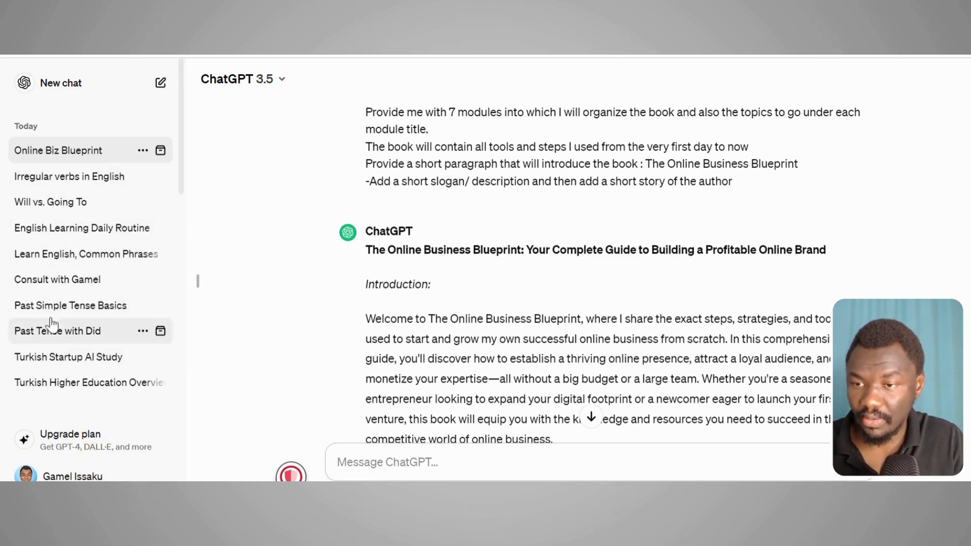
Step: Open the earlier "Online Biz Blueprint: Guide" conversation and go back to the ebook's table of contents
scroll(55, 313, "down", 5)
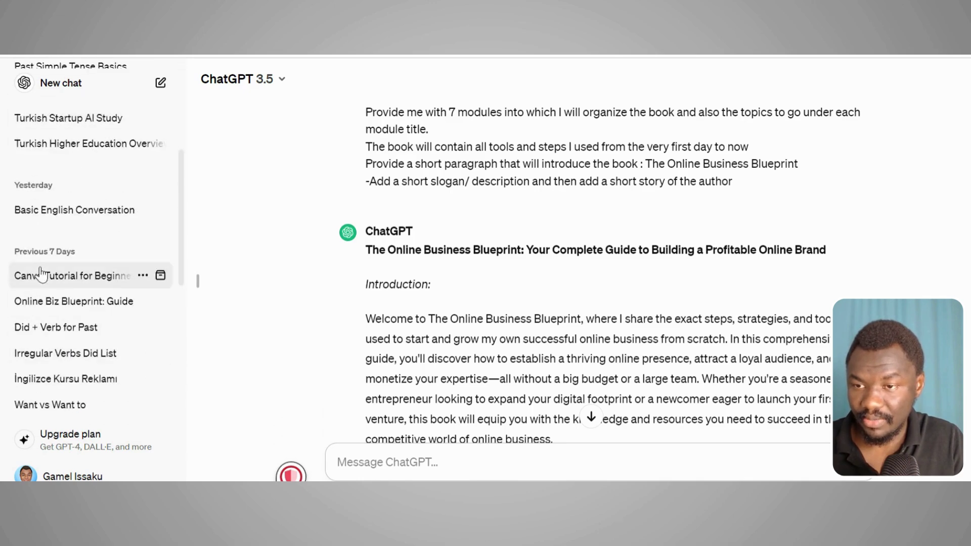
left_click(60, 302)
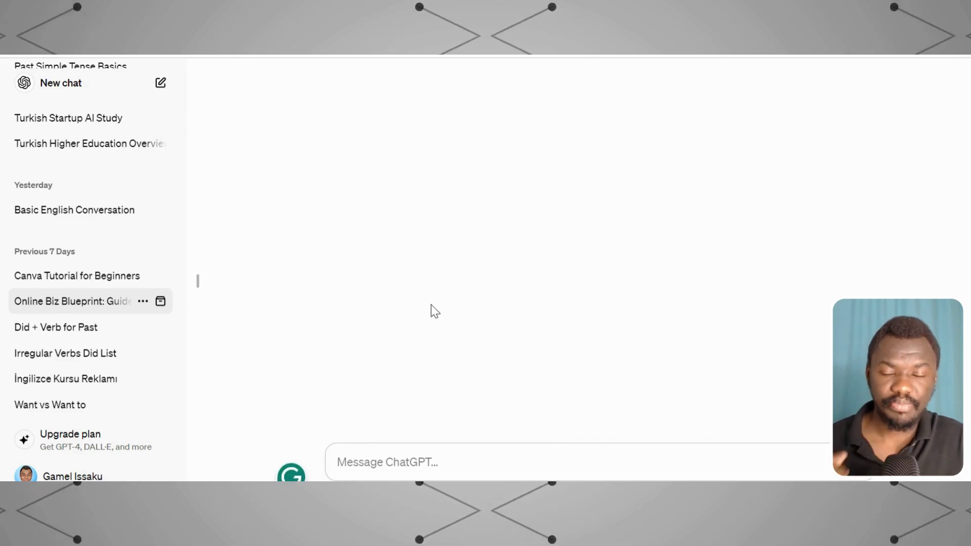
scroll(447, 241, "up", 20)
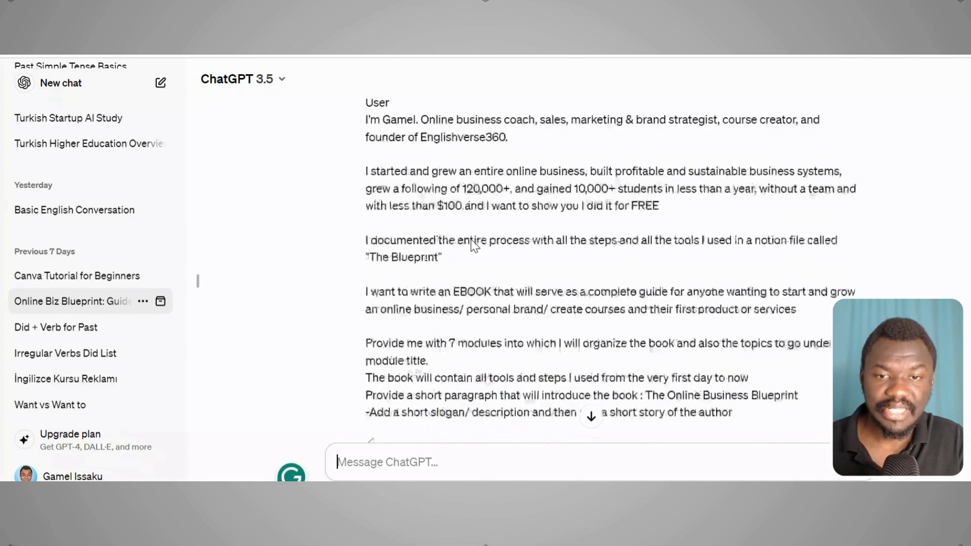
scroll(546, 228, "up", 15)
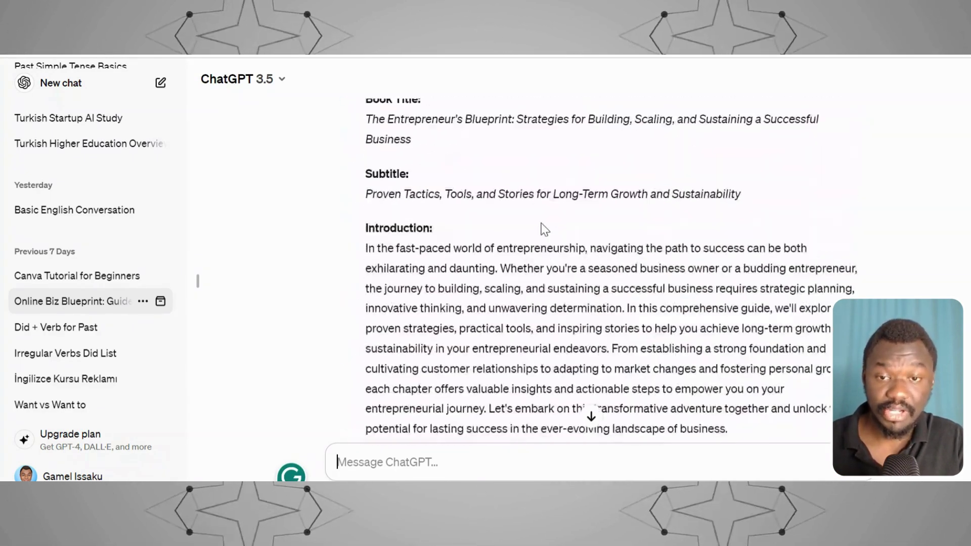
scroll(531, 217, "down", 15)
scroll(506, 219, "up", 10)
scroll(490, 218, "up", 20)
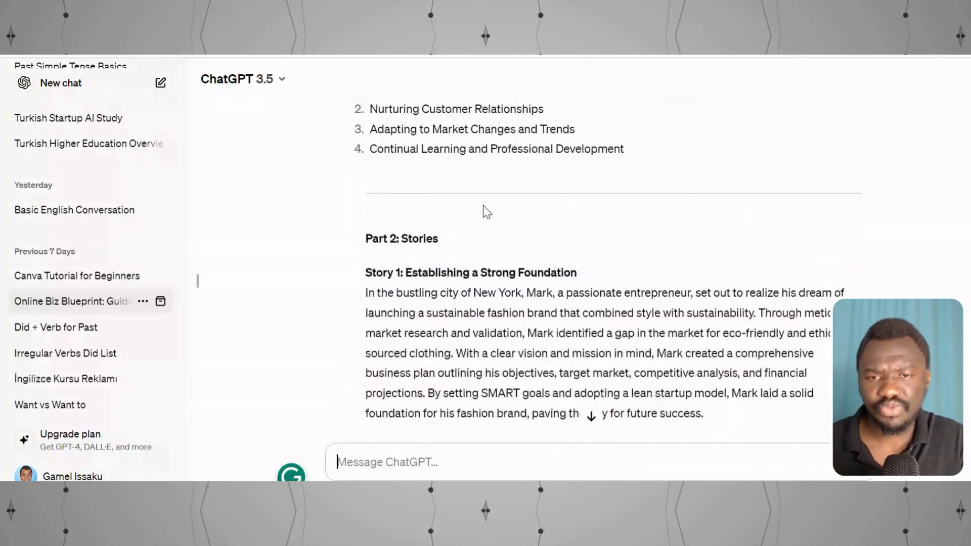
scroll(479, 209, "up", 10)
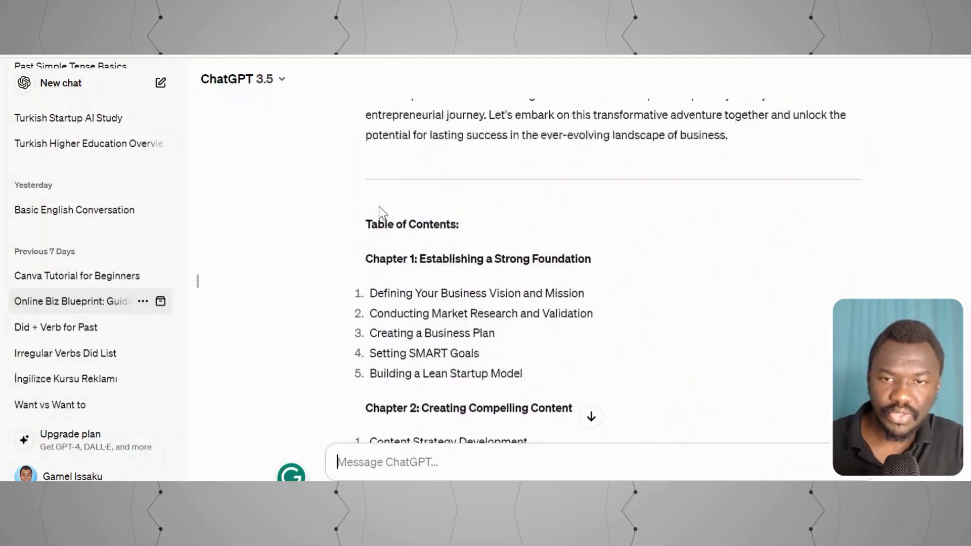
Step: Read through the table of contents chapter by chapter and the ebook's stories that follow it
scroll(375, 253, "down", 2)
left_click_drag(366, 175, 583, 214)
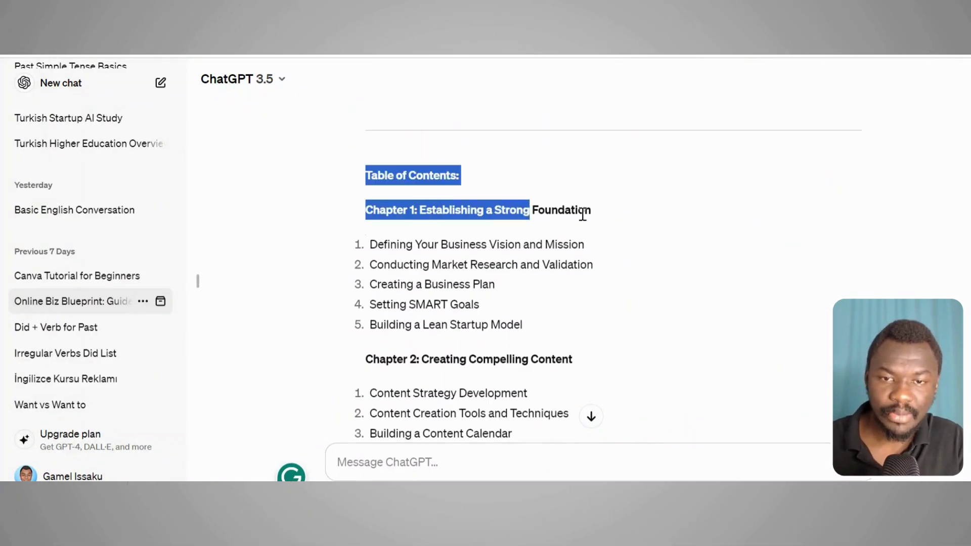
left_click(535, 289)
scroll(536, 289, "down", 5)
left_click_drag(358, 141, 578, 341)
left_click_drag(578, 383, 505, 332)
left_click(495, 312)
scroll(494, 308, "down", 15)
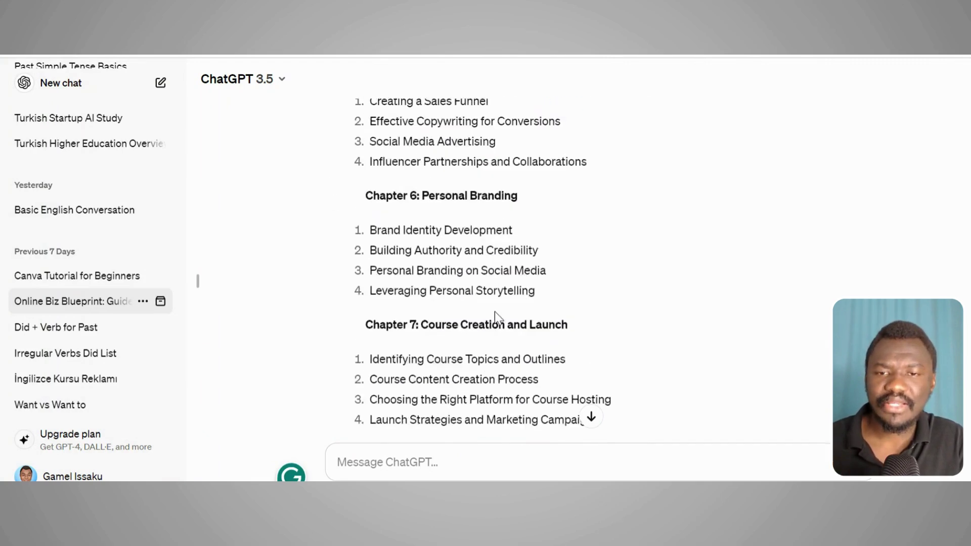
scroll(484, 277, "down", 5)
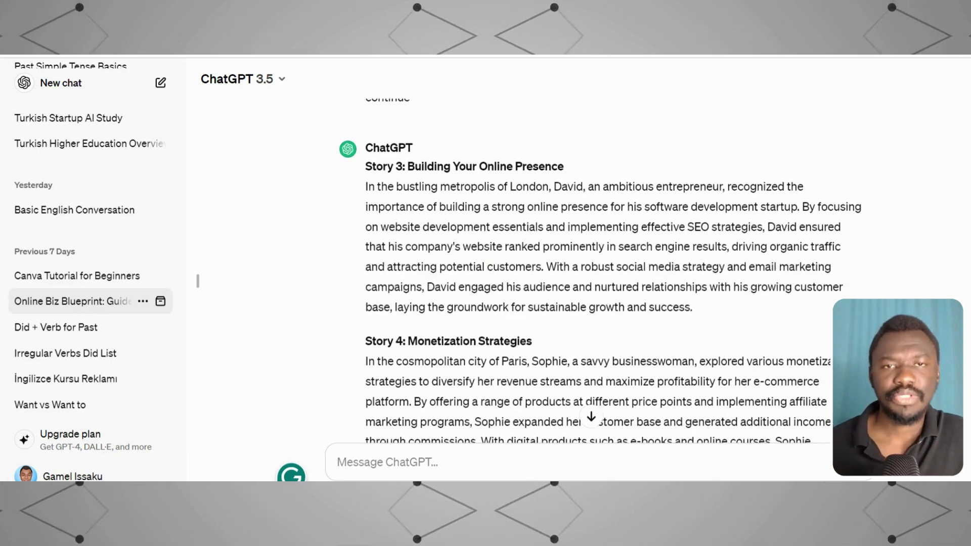
Step: Switch to Canva and search the templates for "ebook multiple pages"
mouse_move(556, 56)
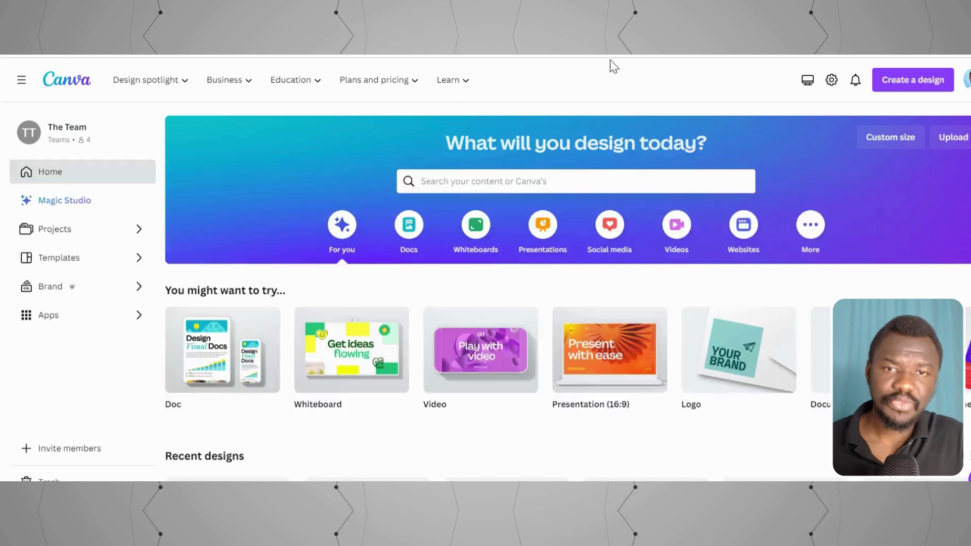
left_click(454, 187)
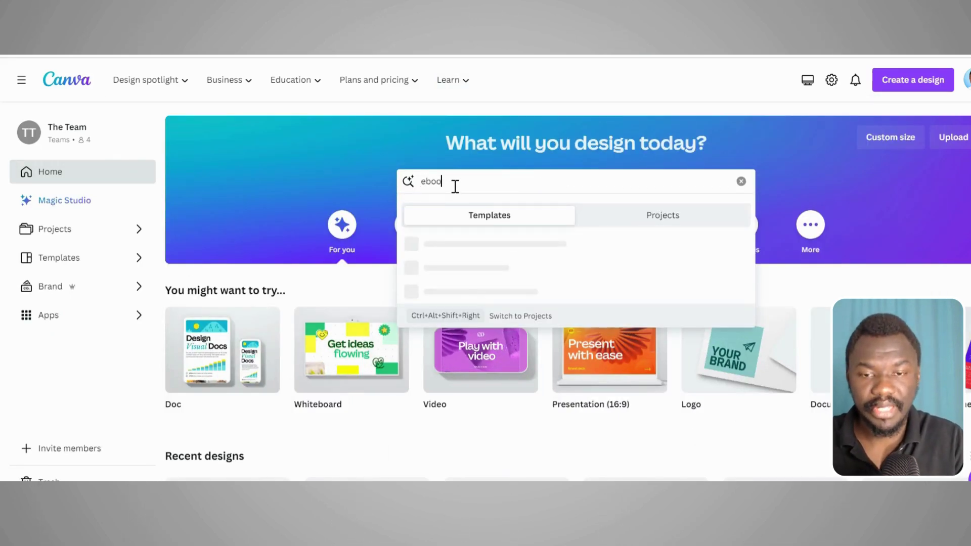
type("ebook")
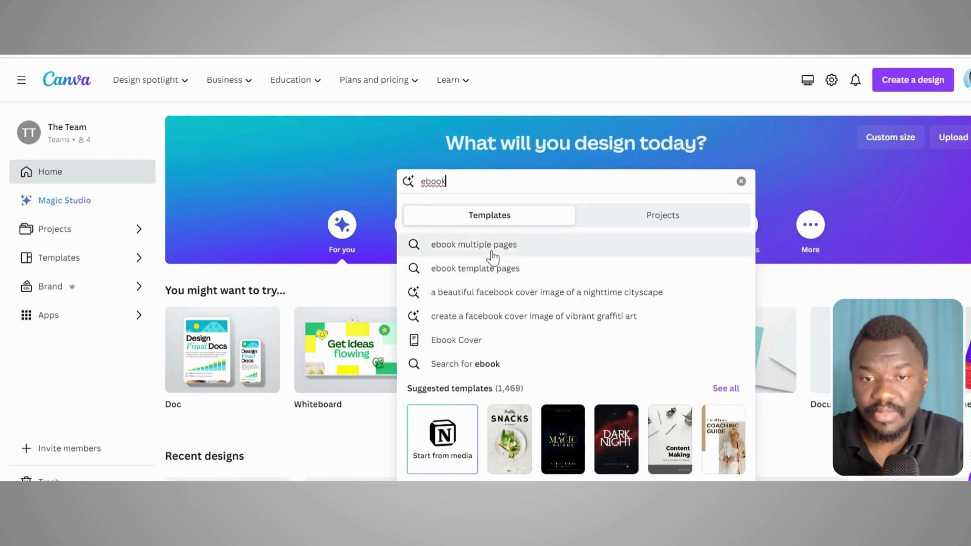
left_click(399, 258)
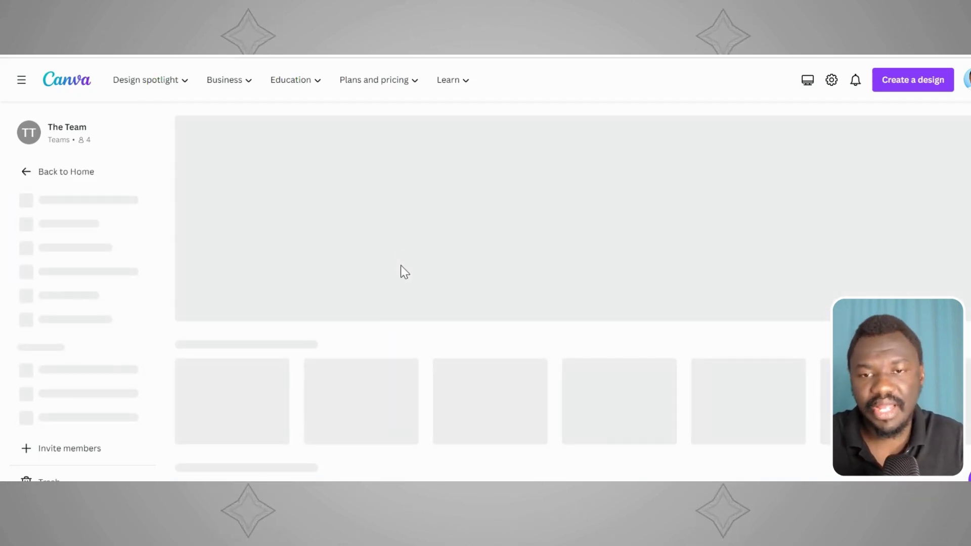
Step: Browse the ebook templates and open the Neutral Minimalist Aesthetic "Time Management" cover's preview
scroll(385, 334, "down", 3)
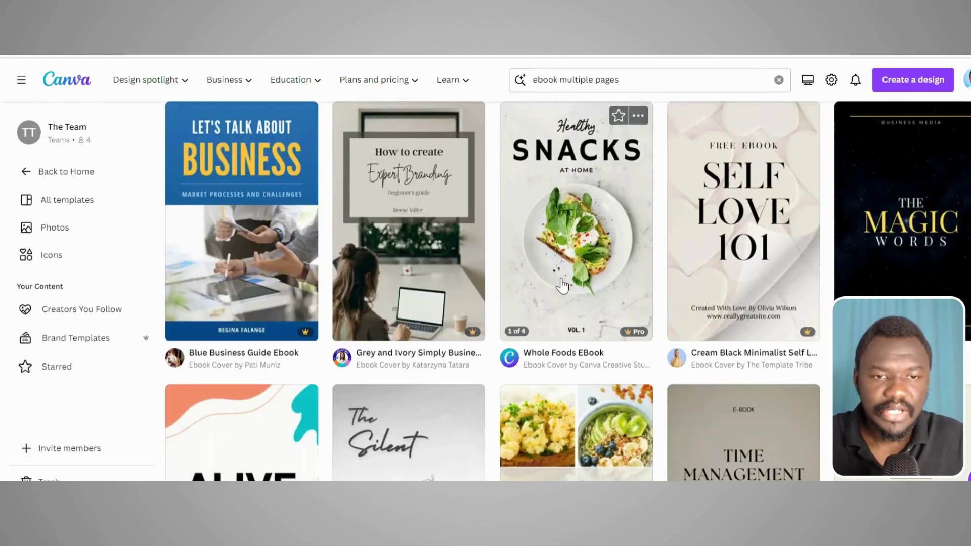
scroll(379, 324, "up", 2)
scroll(376, 303, "down", 4)
scroll(377, 291, "down", 3)
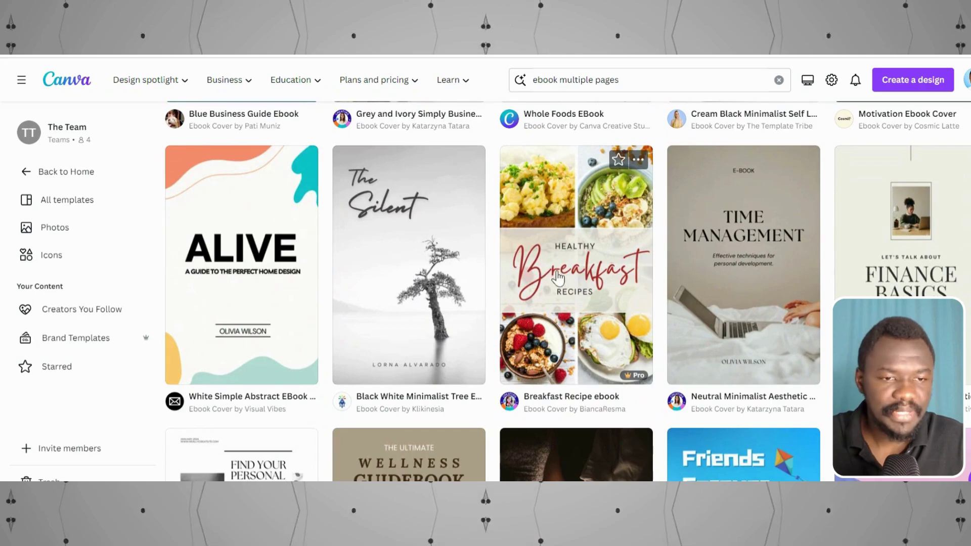
scroll(543, 280, "down", 5)
scroll(509, 325, "down", 5)
scroll(389, 314, "down", 5)
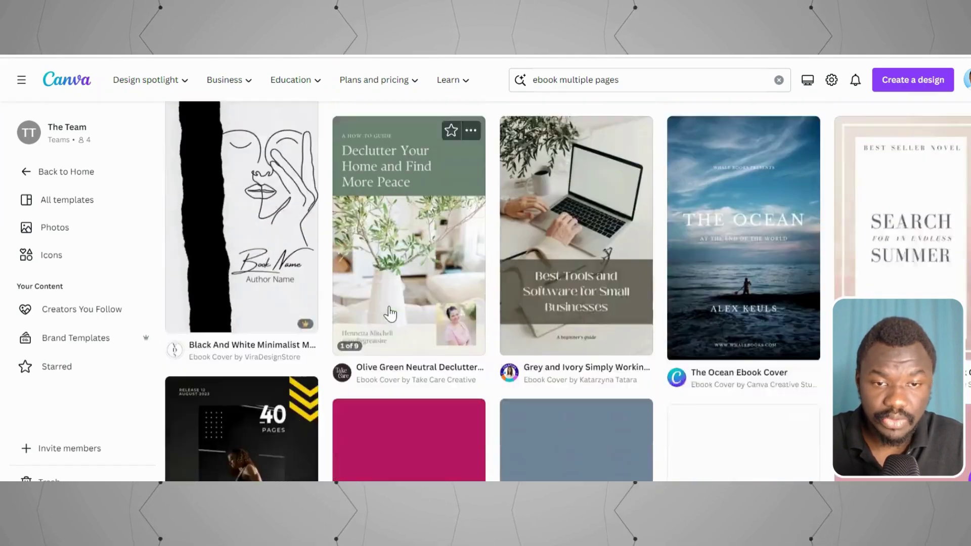
scroll(399, 313, "up", 8)
scroll(400, 311, "up", 3)
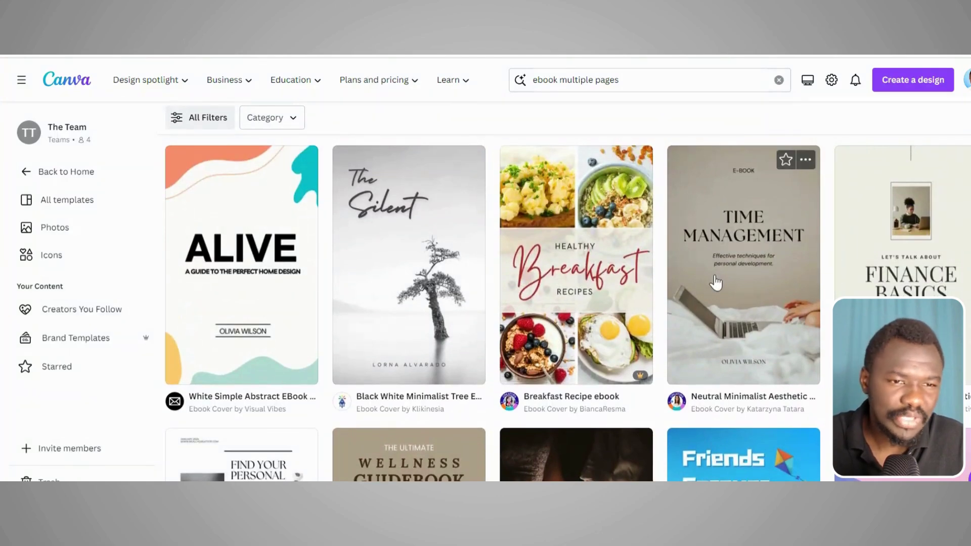
left_click(708, 297)
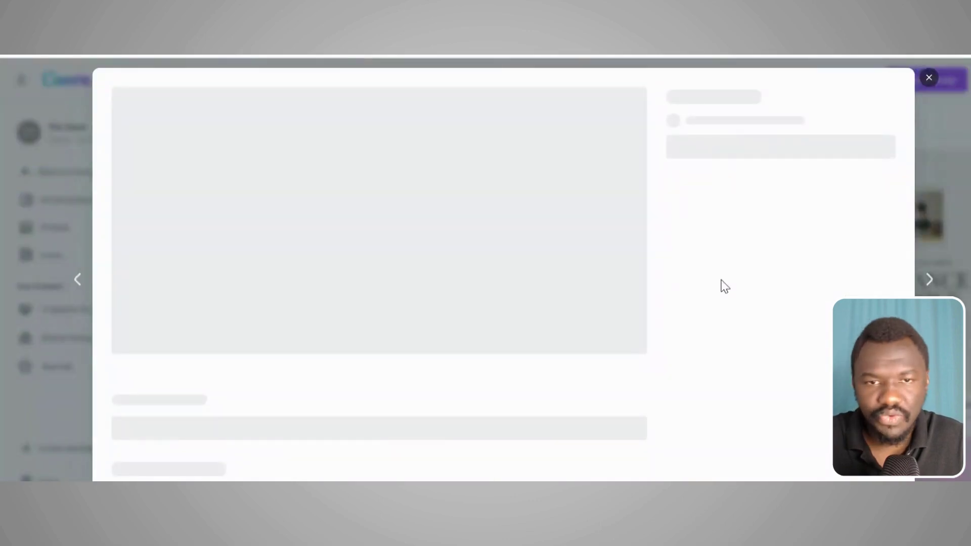
Step: Look over the Finance Basics ebook template's page previews and open the template for customising
scroll(445, 395, "down", 1)
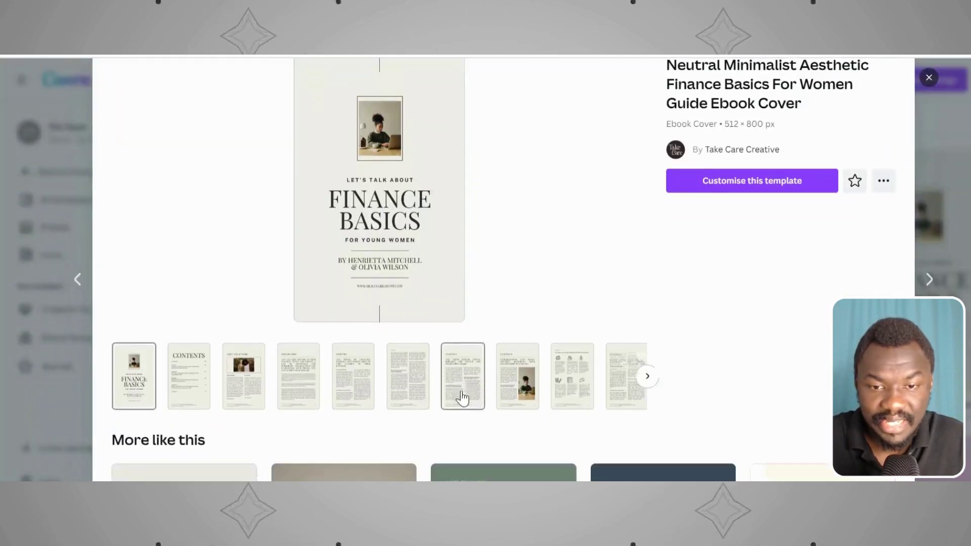
scroll(728, 218, "up", 1)
left_click(742, 219)
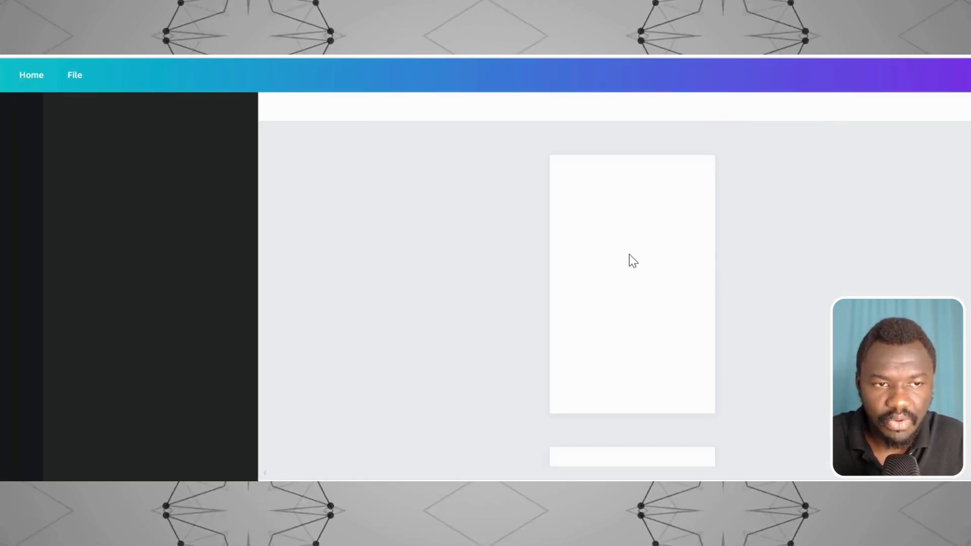
Step: Look through the template's pages, from the cover photo and contents to the About the Authors and Introduction pages
scroll(629, 255, "down", 10)
scroll(629, 255, "down", 12)
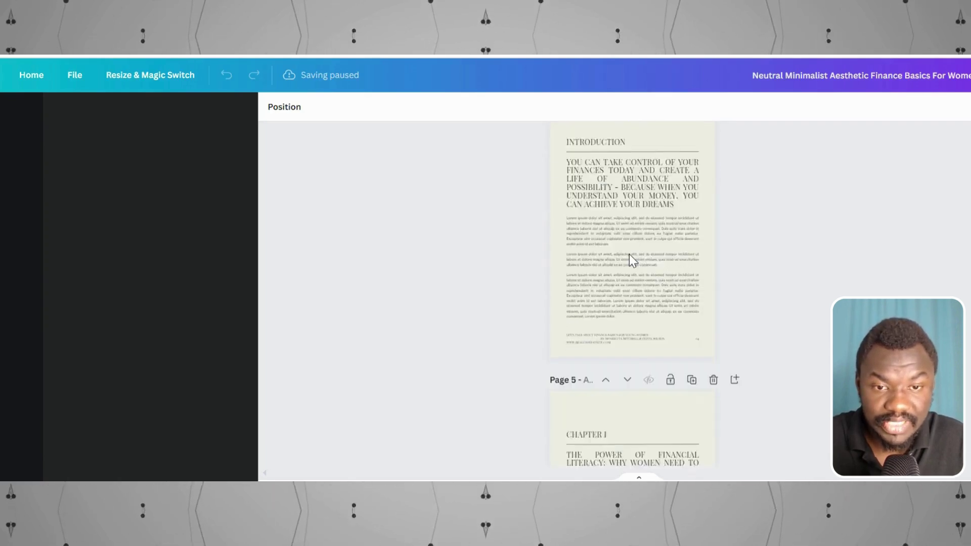
scroll(629, 261, "down", 4)
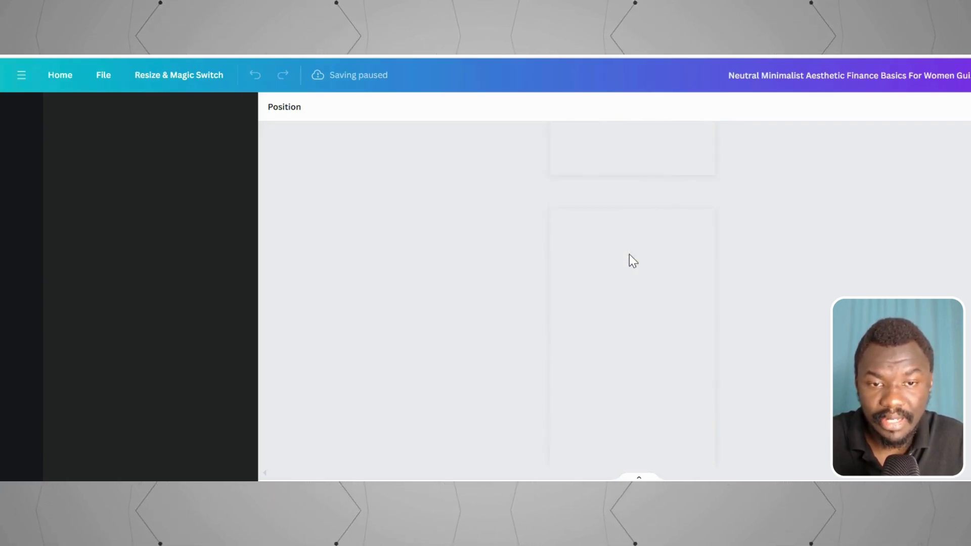
scroll(629, 255, "down", 8)
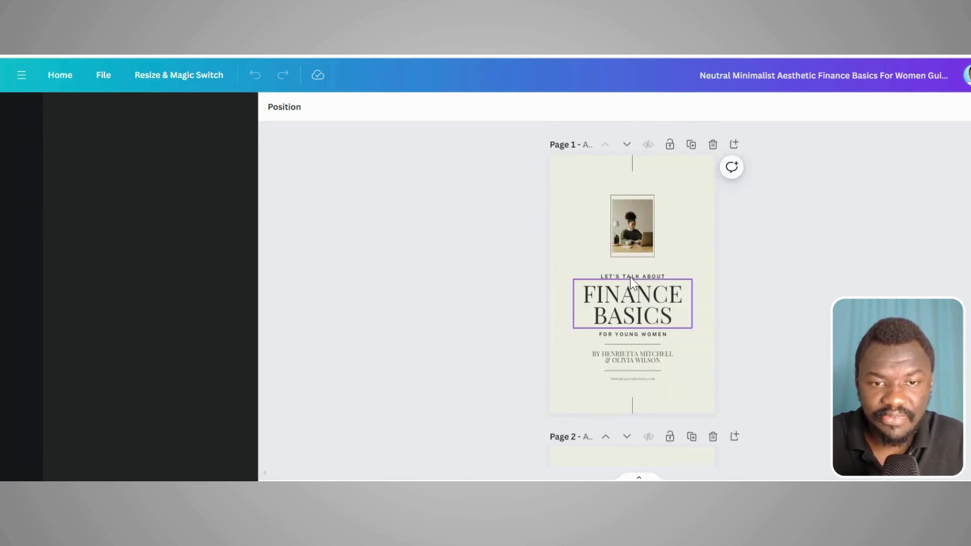
left_click(632, 229)
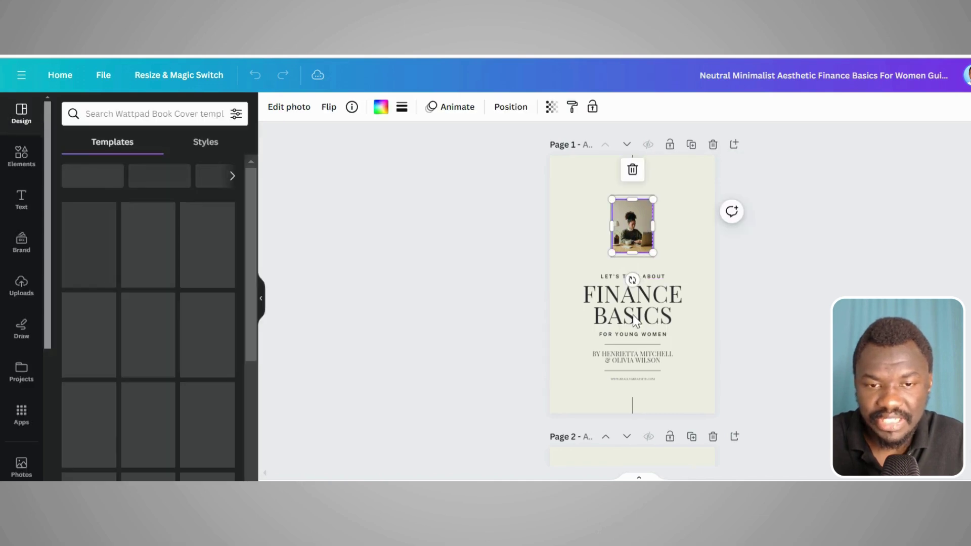
scroll(620, 311, "down", 8)
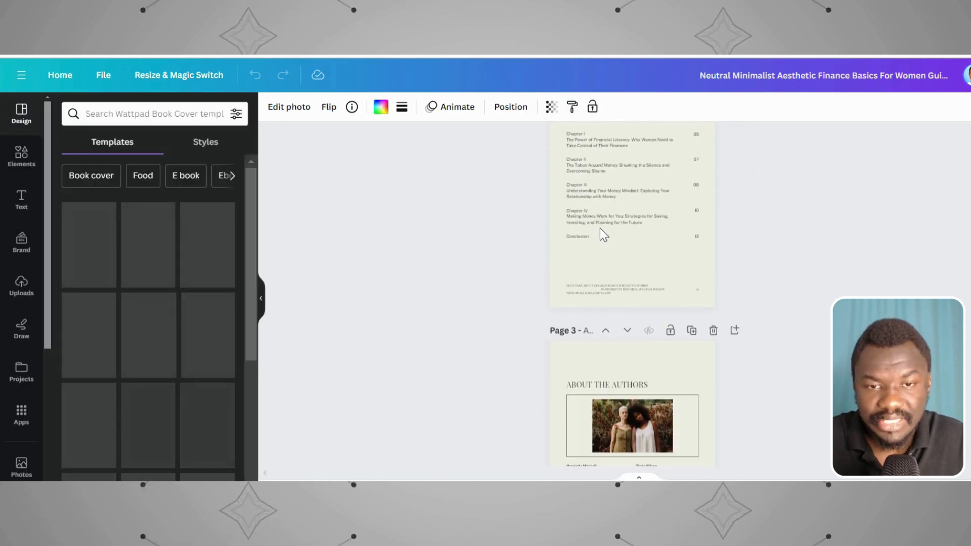
scroll(600, 253, "down", 5)
scroll(591, 258, "down", 3)
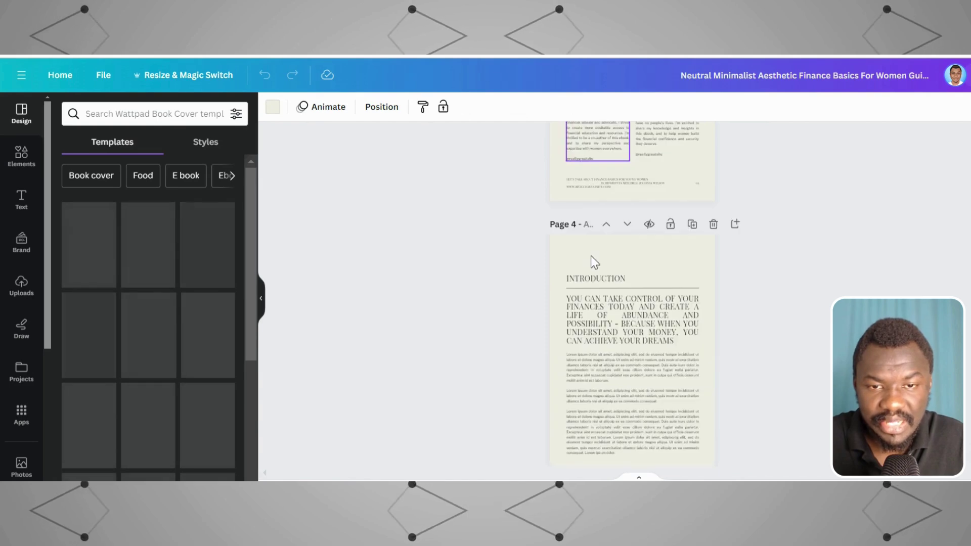
scroll(464, 172, "up", 3)
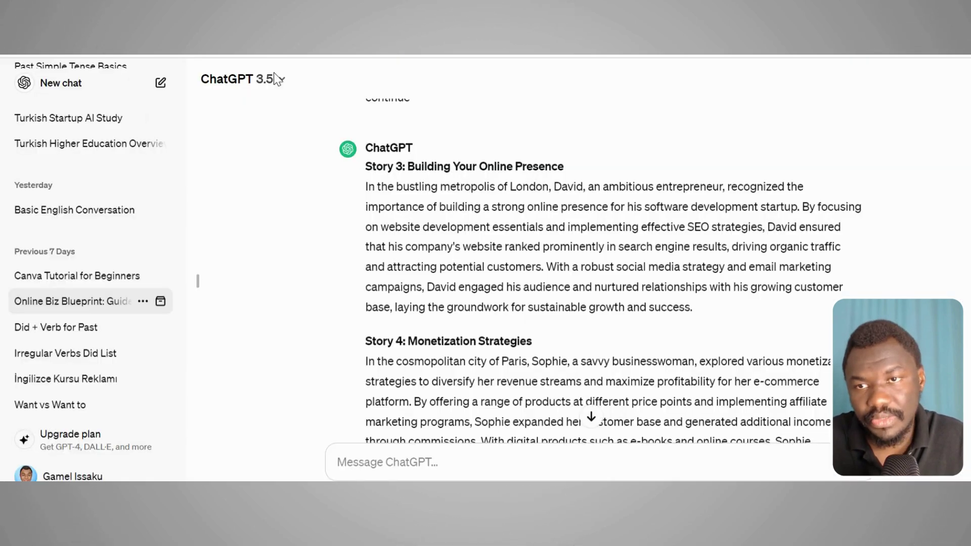
Step: Switch to the ebook conversation in ChatGPT and select the full "Story 6: Personal Branding" heading and paragraph
scroll(411, 243, "down", 10)
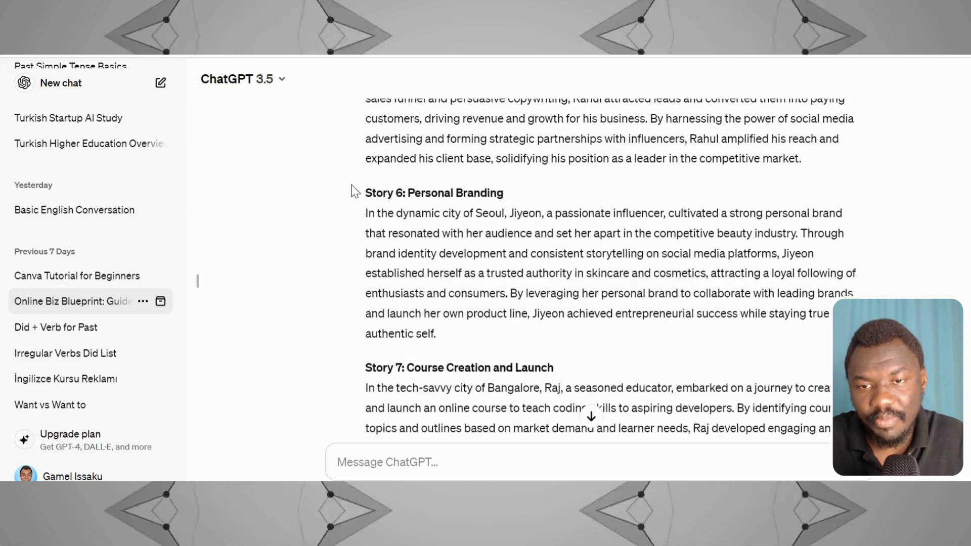
left_click_drag(354, 191, 627, 300)
left_click(393, 207)
left_click_drag(362, 192, 485, 337)
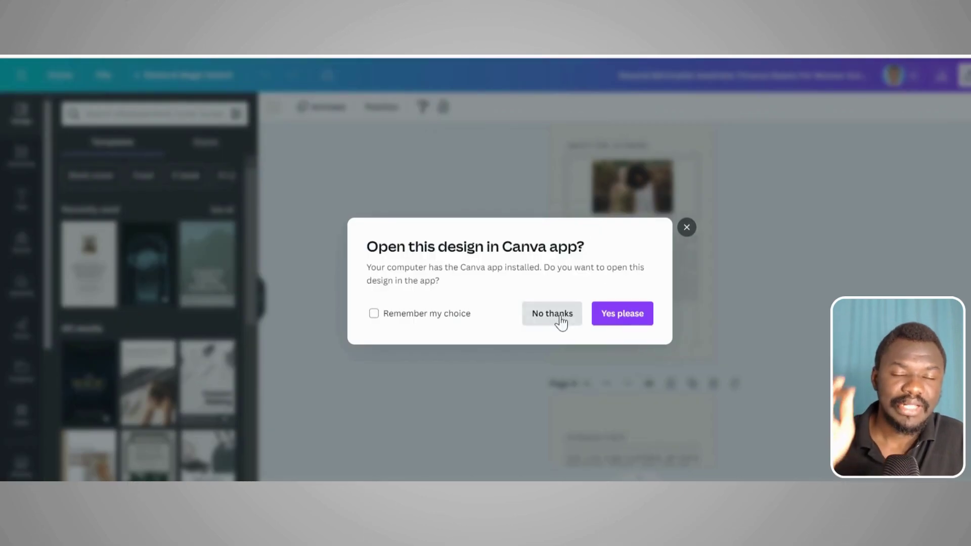
Step: Return to the Canva design, decline opening it in the desktop app, and go to the Conclusion page
left_click(561, 322)
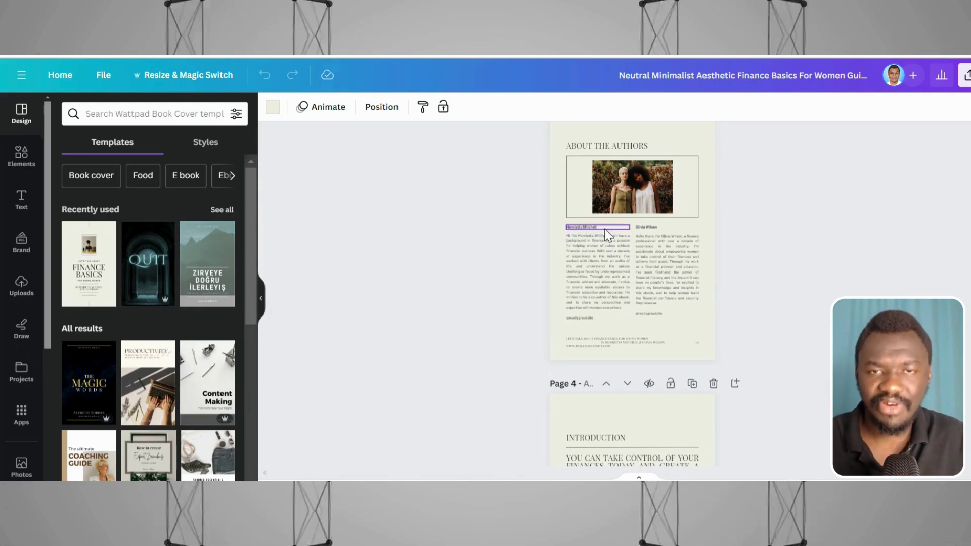
scroll(683, 258, "down", 6)
scroll(678, 255, "down", 20)
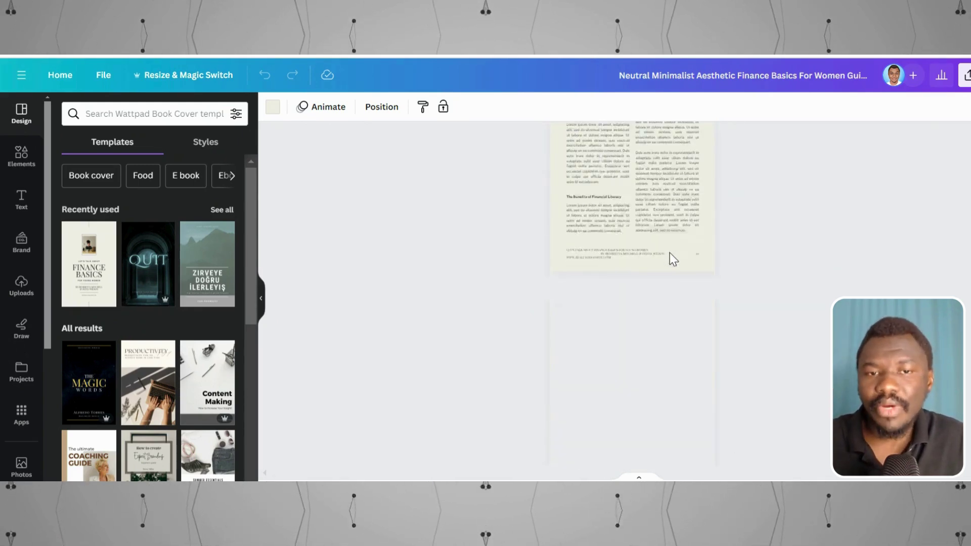
Step: Open the design's download options and set the file type to PDF Standard
left_click(966, 75)
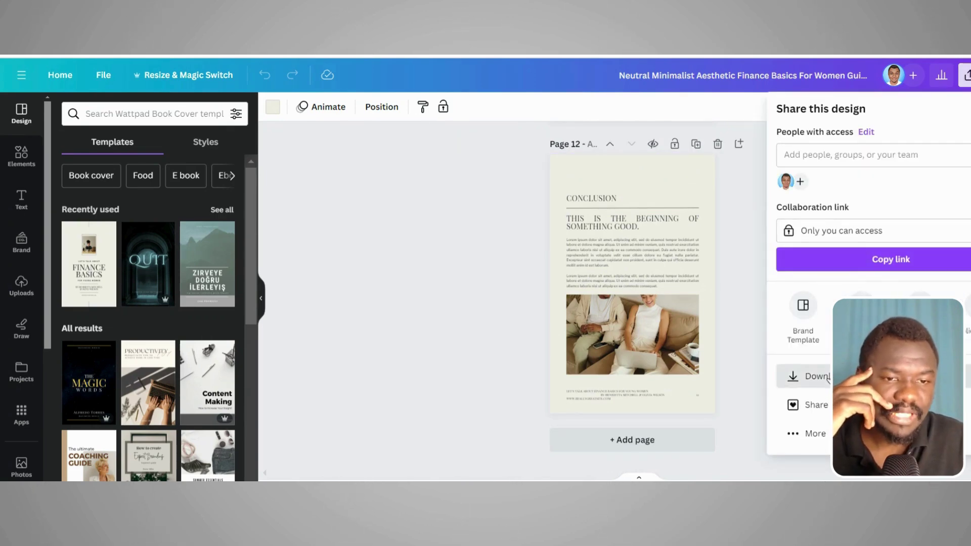
left_click(817, 377)
left_click(907, 160)
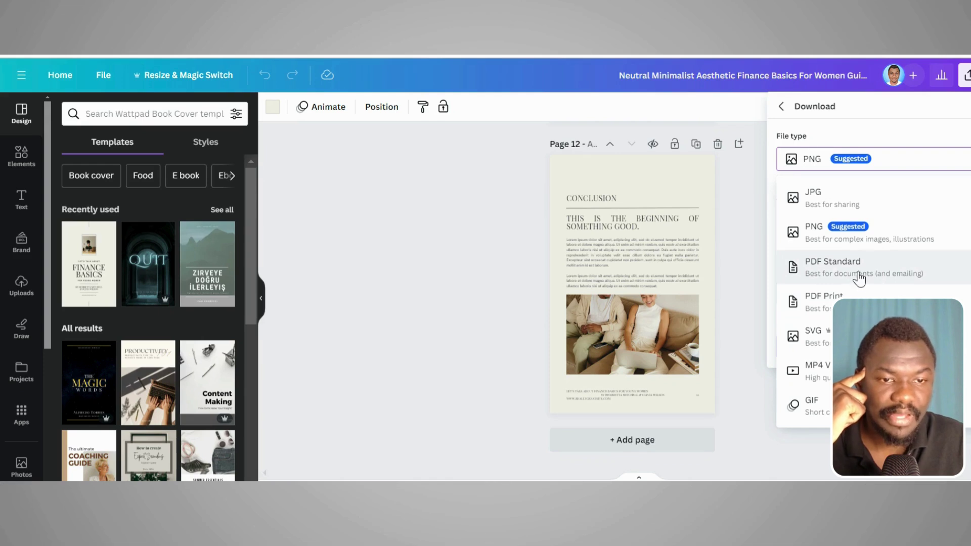
left_click(885, 283)
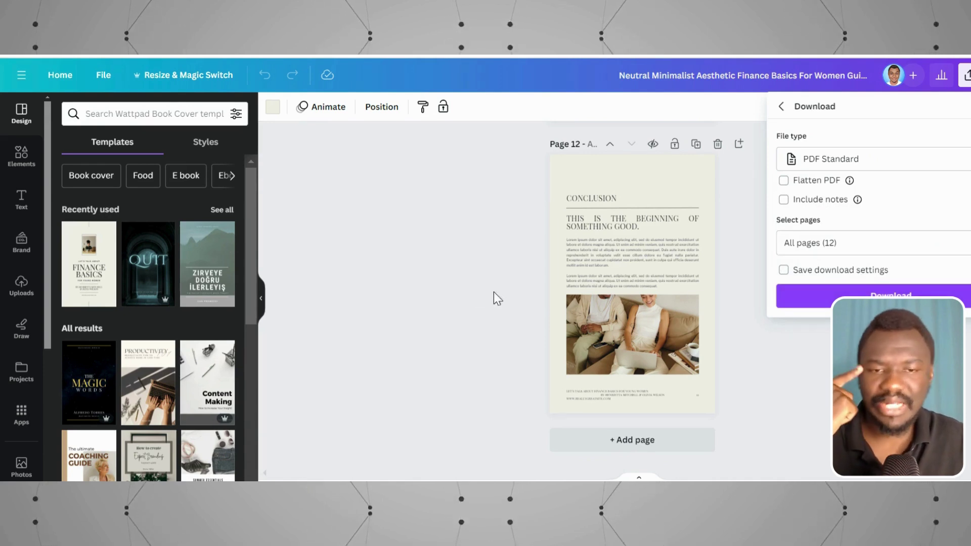
left_click(513, 290)
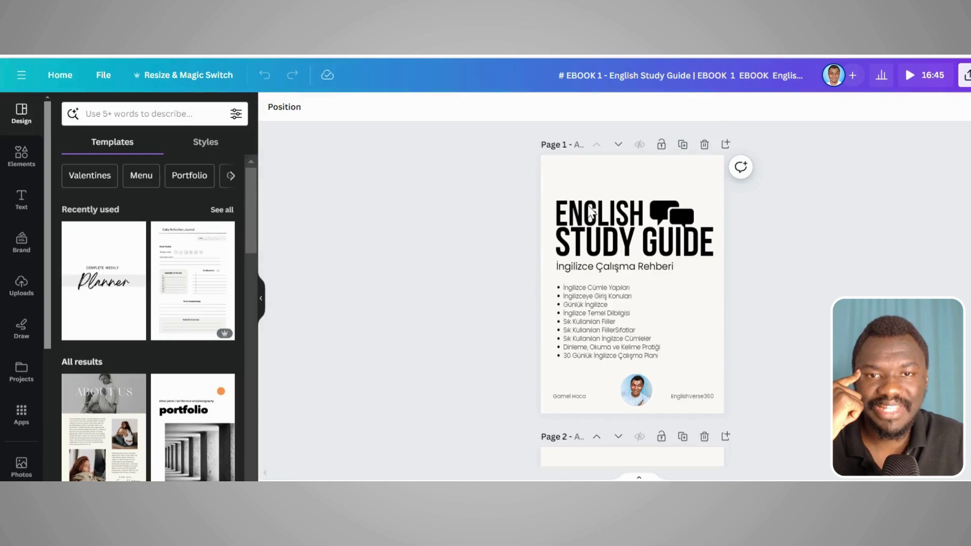
Step: Switch to the English Study Guide ebook design and look through its cover, contents and lesson pages up to page 10
scroll(600, 272, "down", 15)
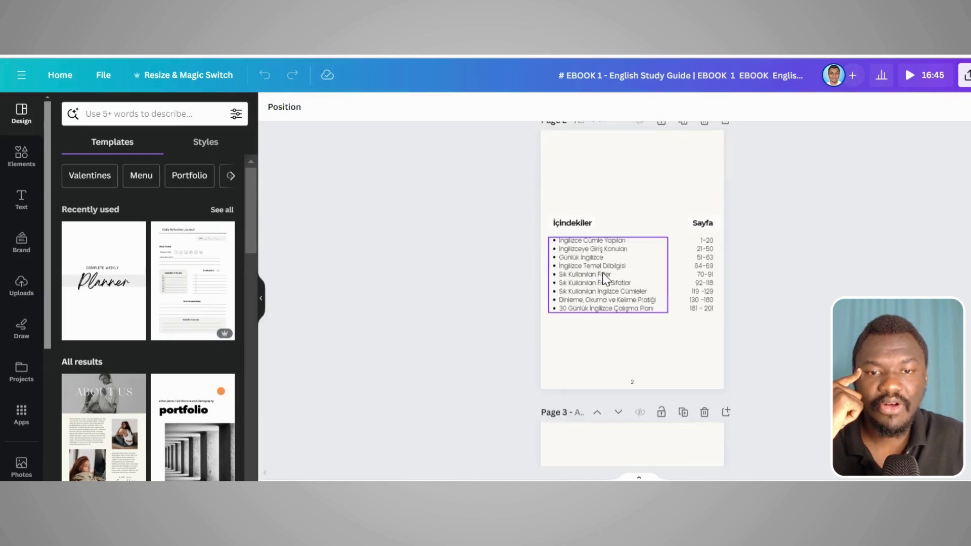
scroll(597, 273, "down", 15)
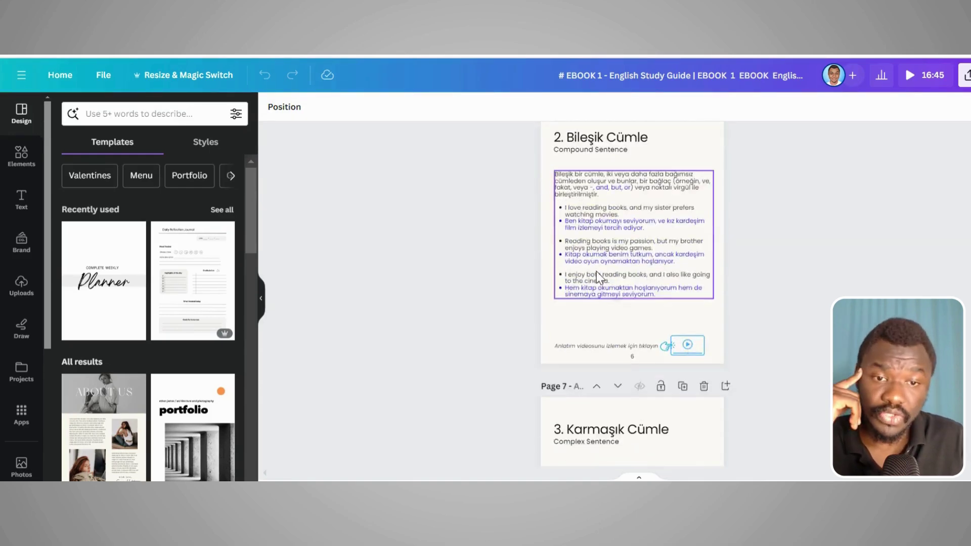
scroll(597, 278, "down", 15)
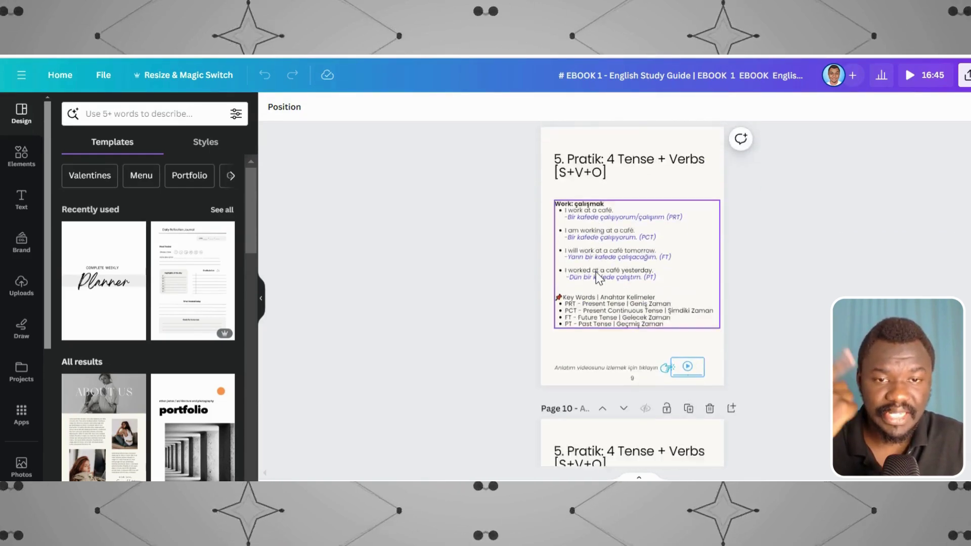
scroll(595, 273, "down", 4)
scroll(596, 278, "up", 4)
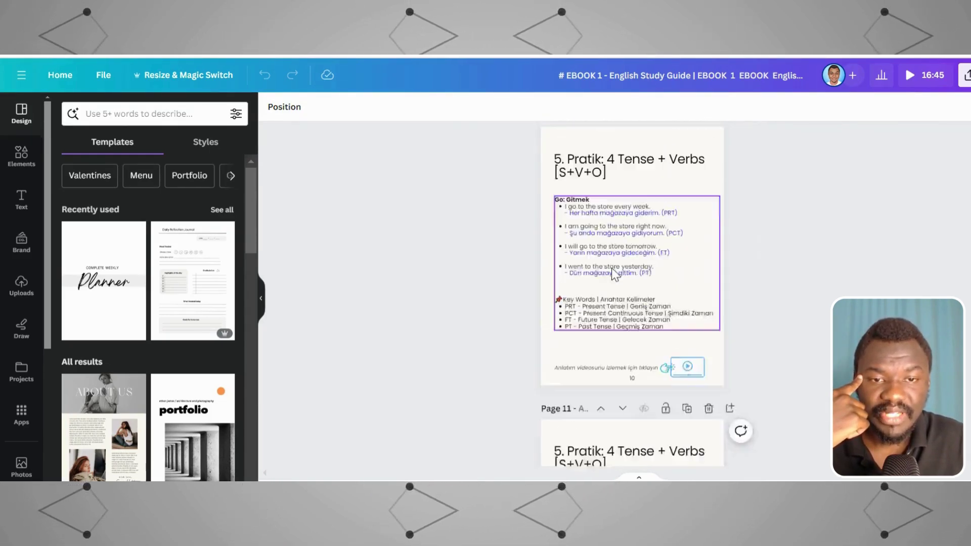
Step: Inspect the YouTube link attached to the video icon on page 10
left_click(688, 397)
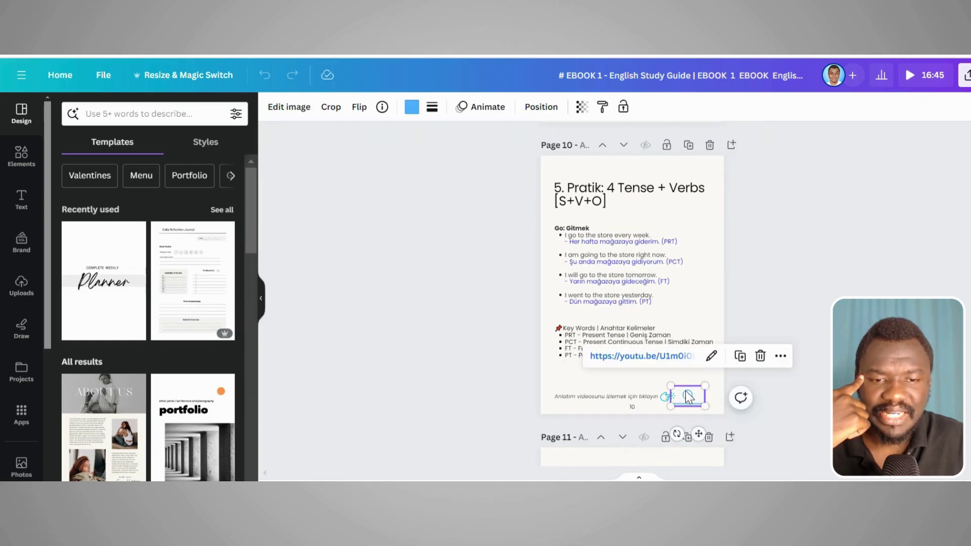
left_click(710, 355)
left_click(785, 401)
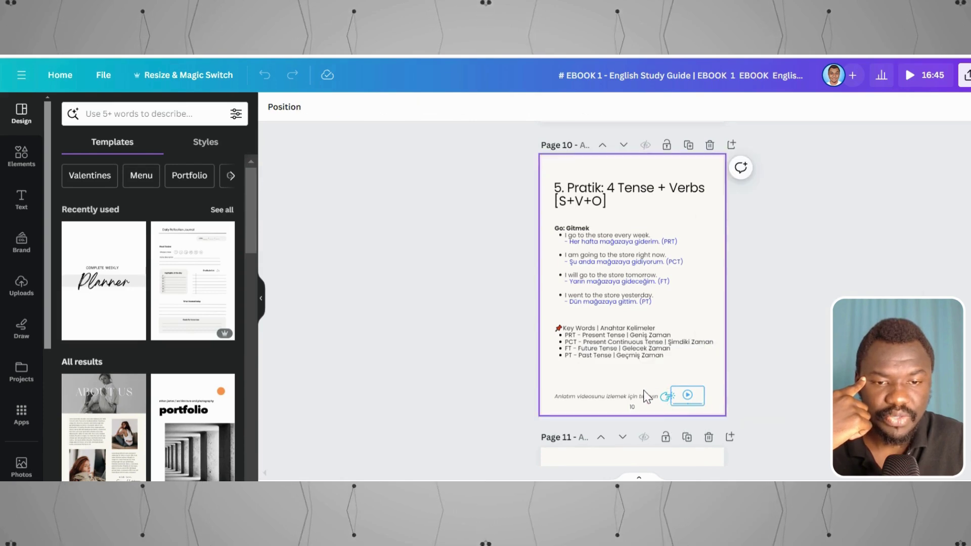
Step: Check the copy and link options offered for page 10's text box and its video icon
left_click(637, 306)
right_click(639, 307)
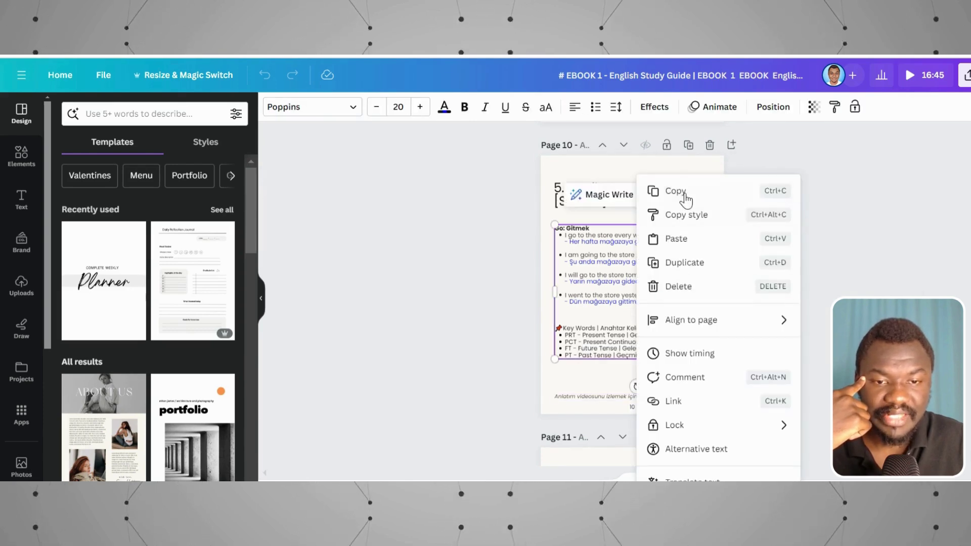
key("Escape")
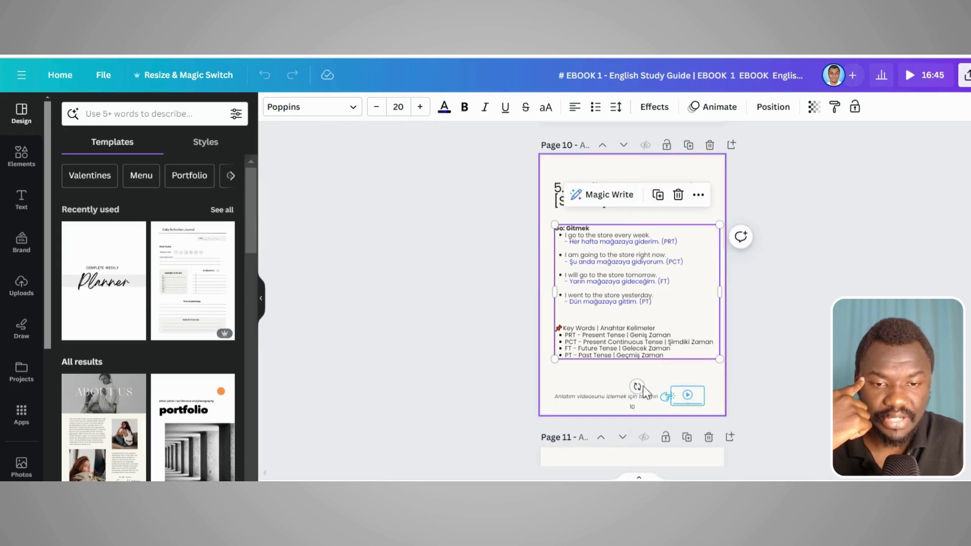
left_click(698, 403)
right_click(698, 402)
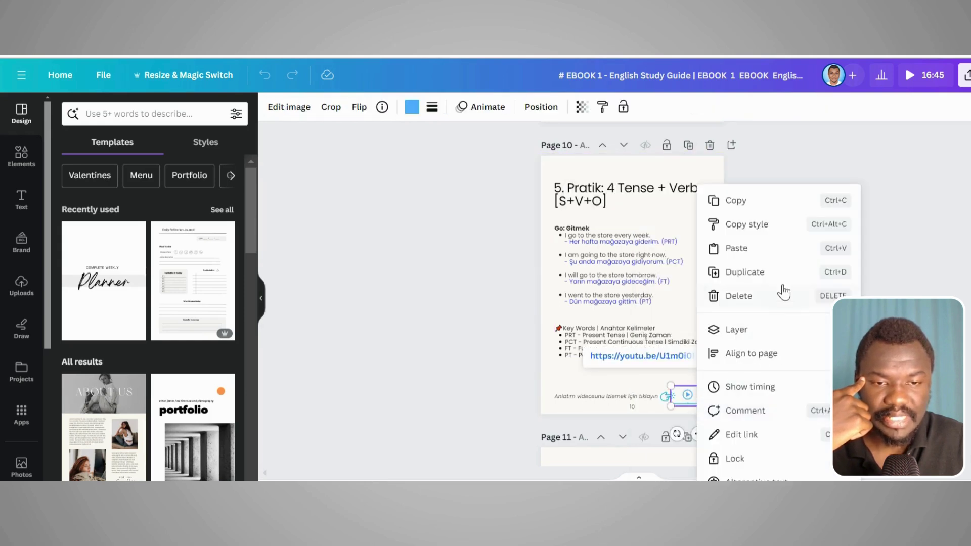
key("Escape")
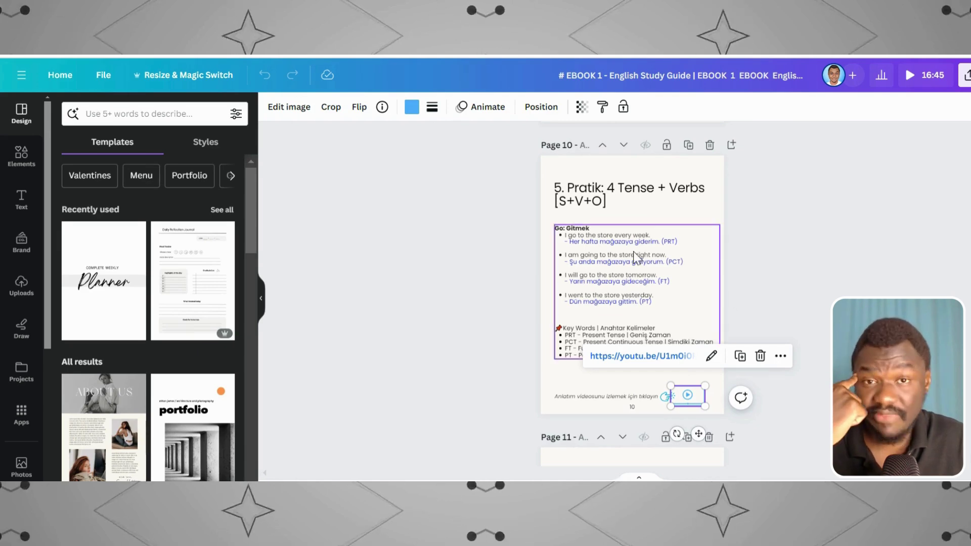
Step: Look through the study guide's following pages, from the English tenses lessons to Countries & Nationalities on page 42
scroll(673, 247, "down", 14)
scroll(639, 252, "down", 20)
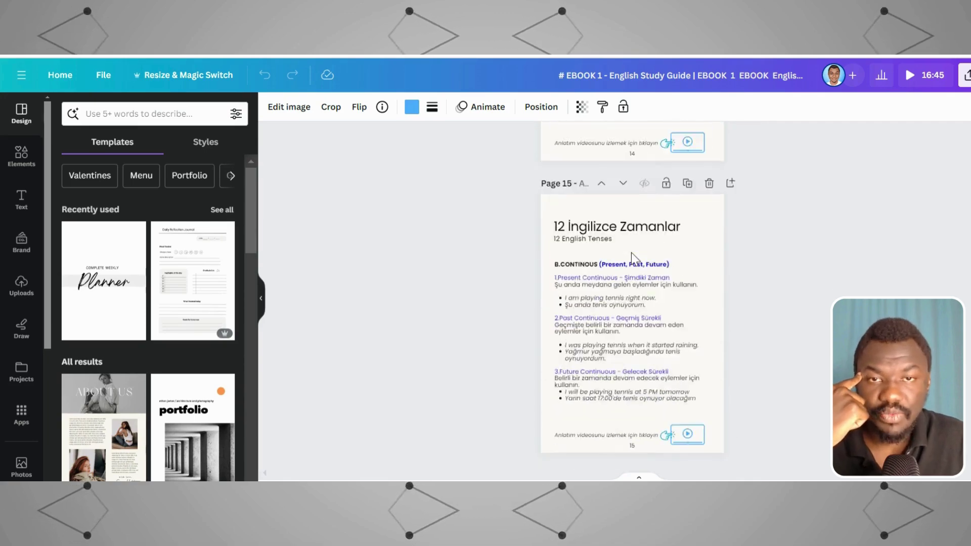
scroll(630, 248, "down", 20)
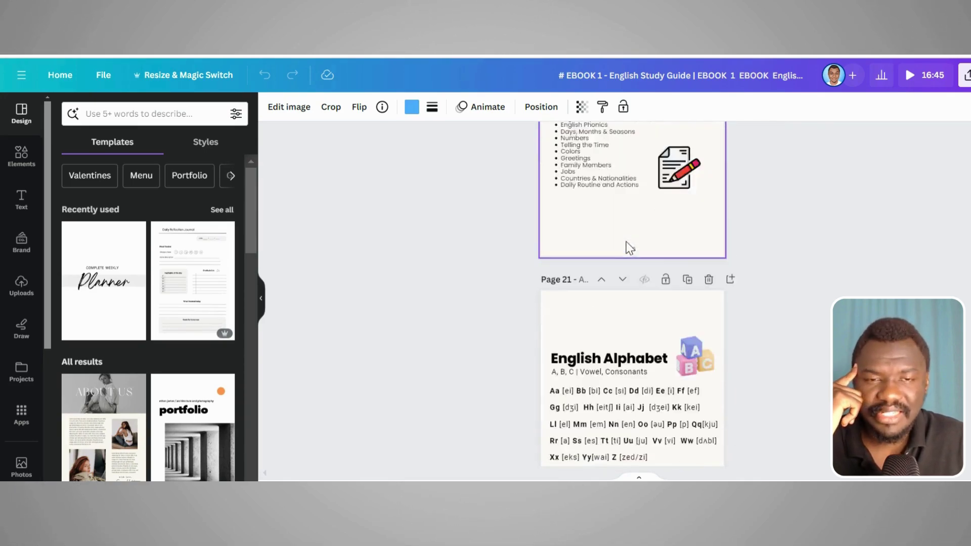
scroll(627, 245, "down", 20)
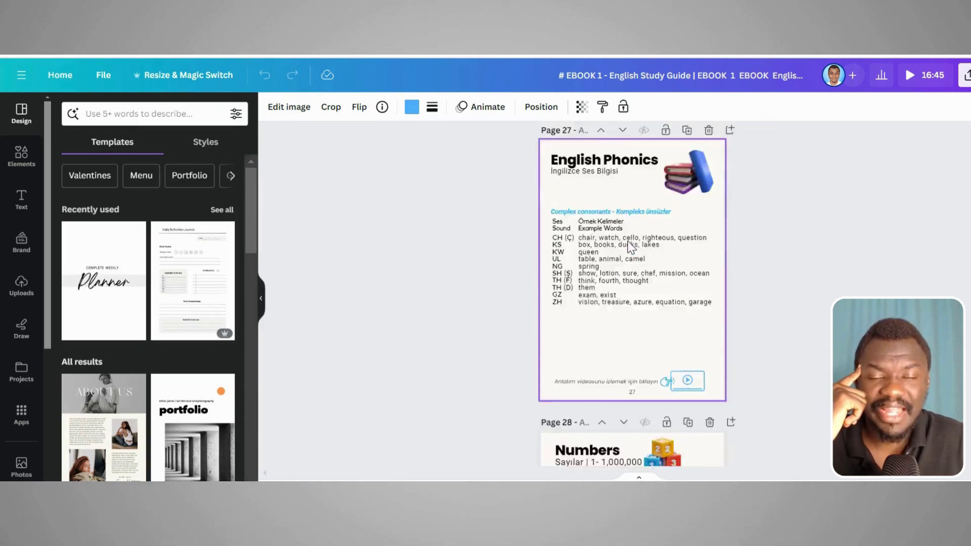
scroll(628, 235, "down", 5)
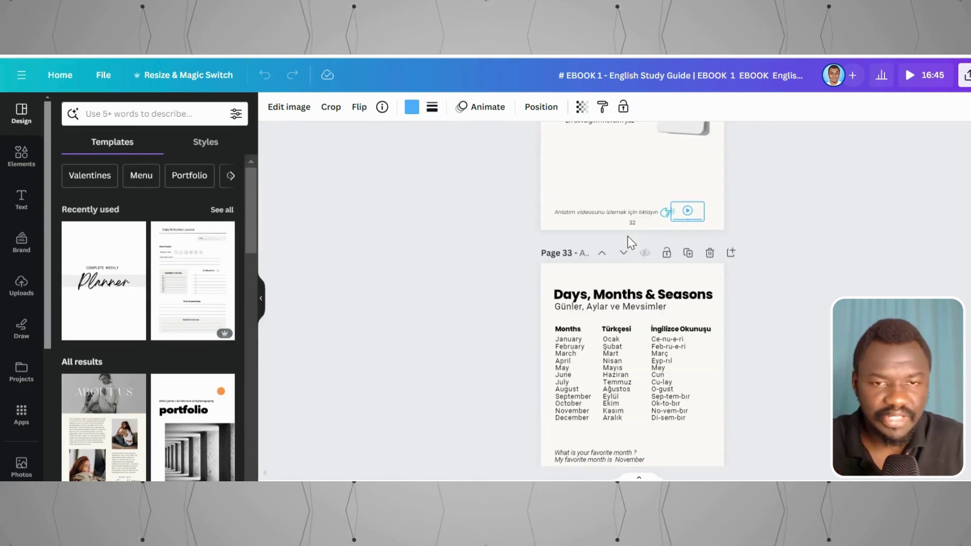
scroll(659, 249, "down", 5)
scroll(658, 249, "down", 4)
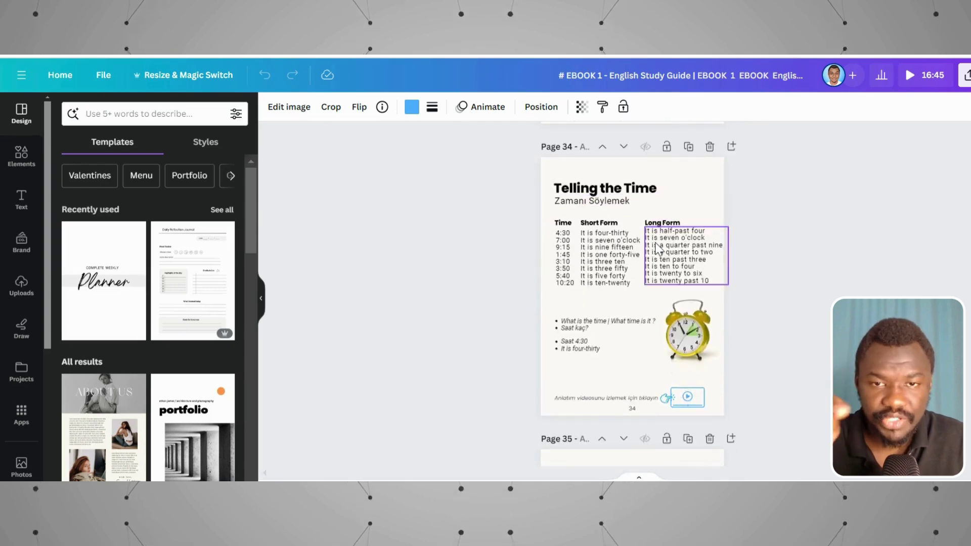
scroll(665, 265, "down", 5)
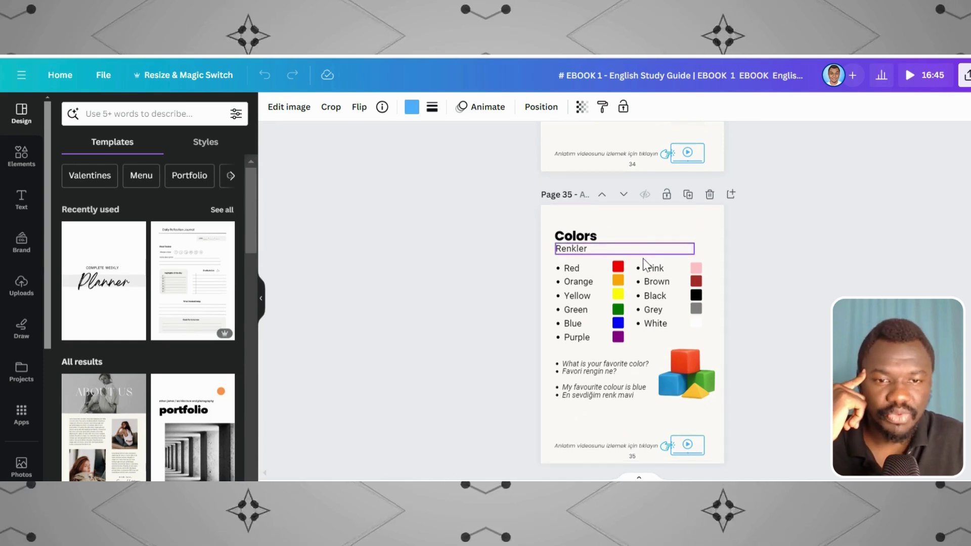
scroll(642, 259, "down", 20)
scroll(641, 262, "down", 12)
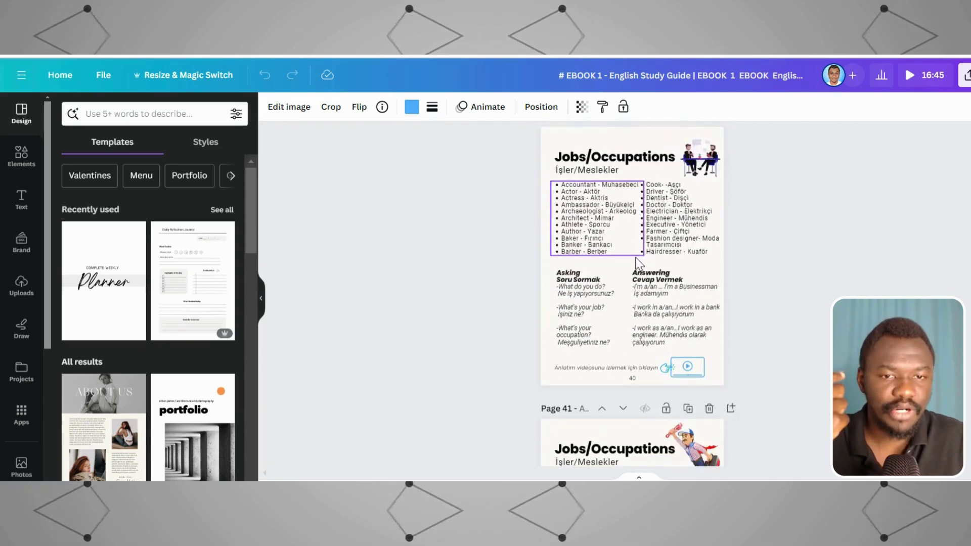
scroll(631, 259, "down", 2)
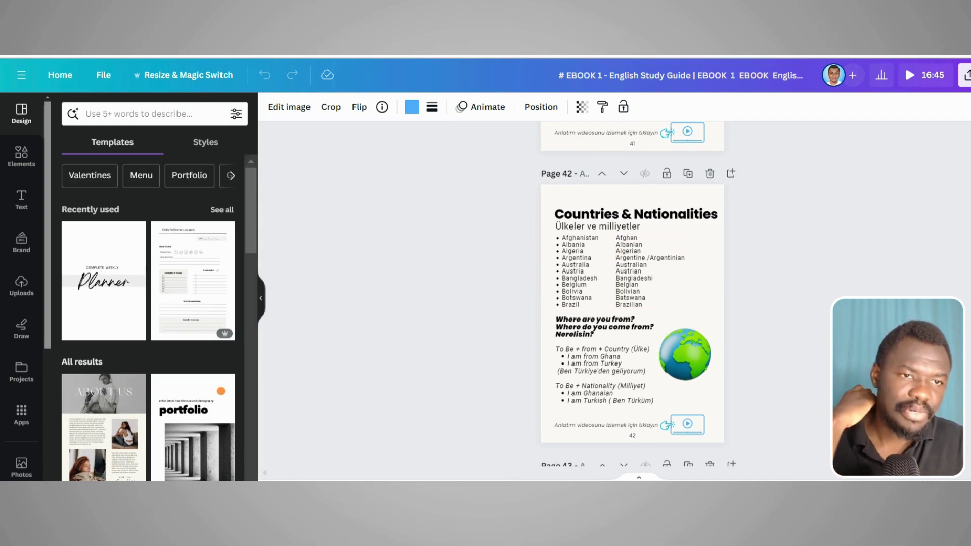
Step: Download all 201 pages of the English Study Guide design as a PDF Standard file
left_click(965, 74)
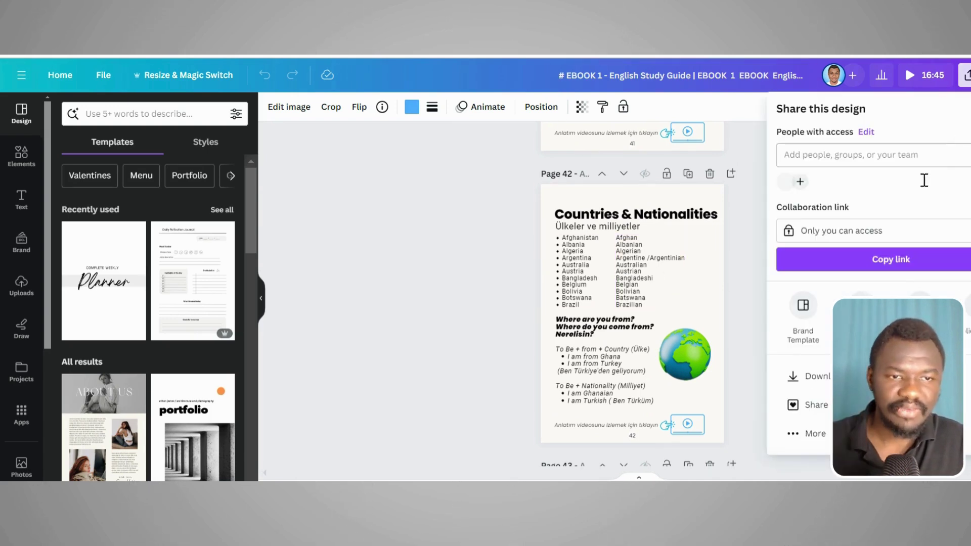
left_click(828, 383)
left_click(829, 159)
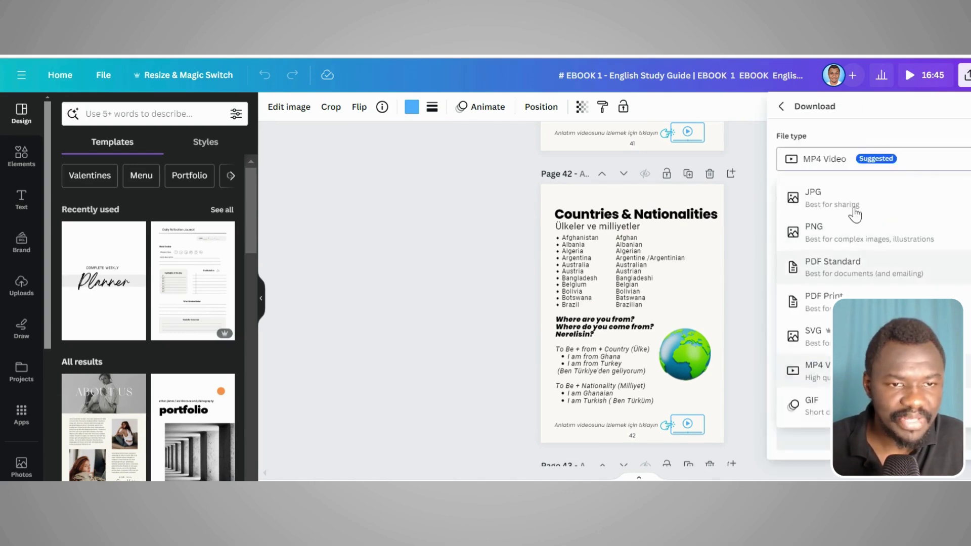
left_click(870, 273)
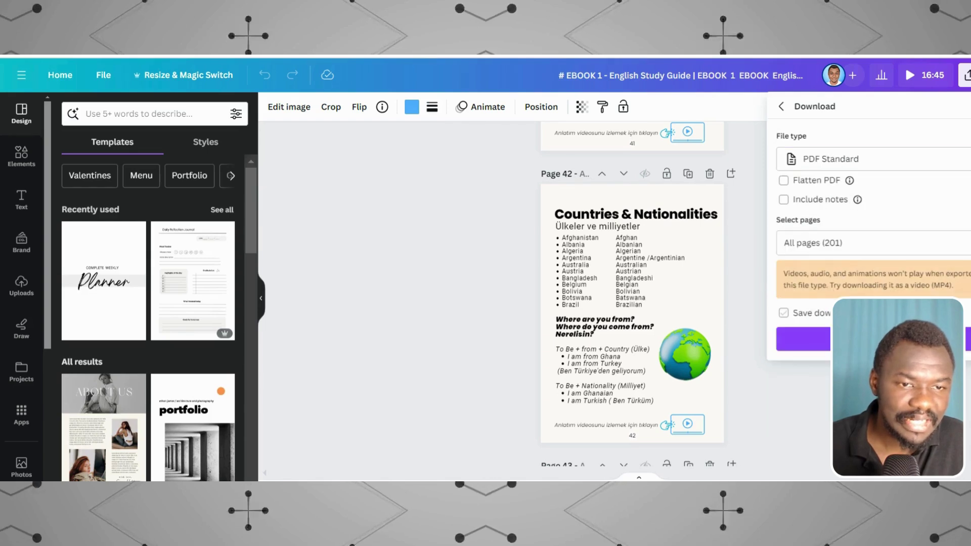
left_click(803, 339)
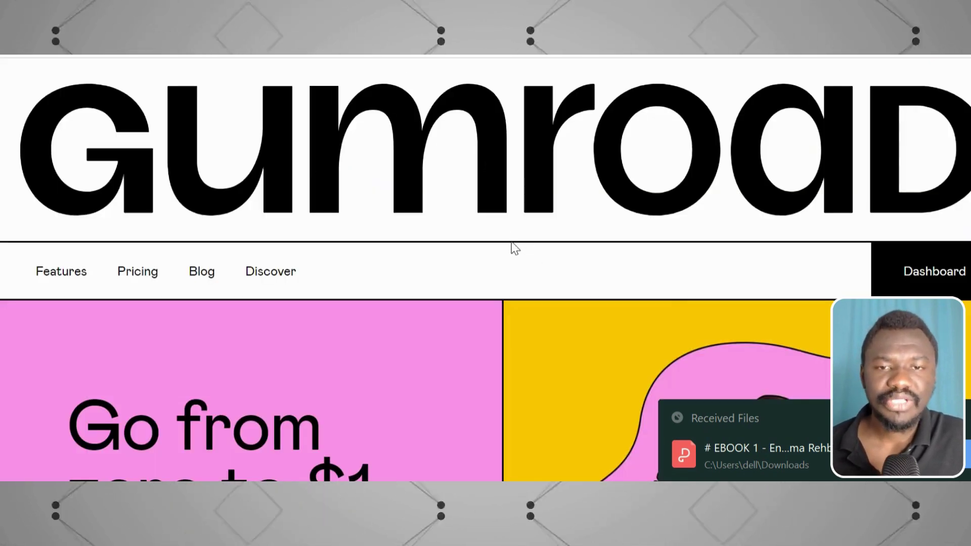
Step: Switch to Gumroad and look through its landing page, then the seller dashboard's sales, revenue, best-selling products and recent activity
scroll(514, 245, "down", 4)
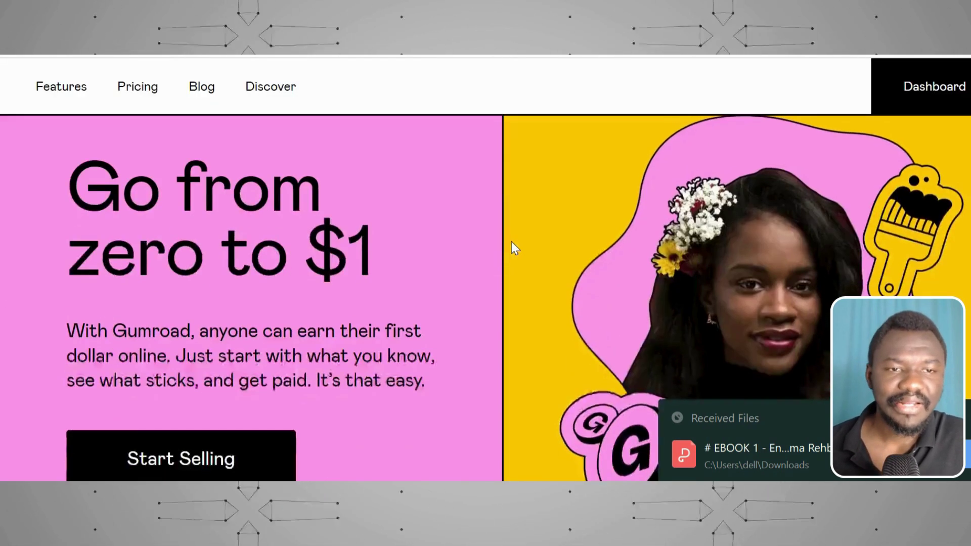
scroll(511, 241, "up", 4)
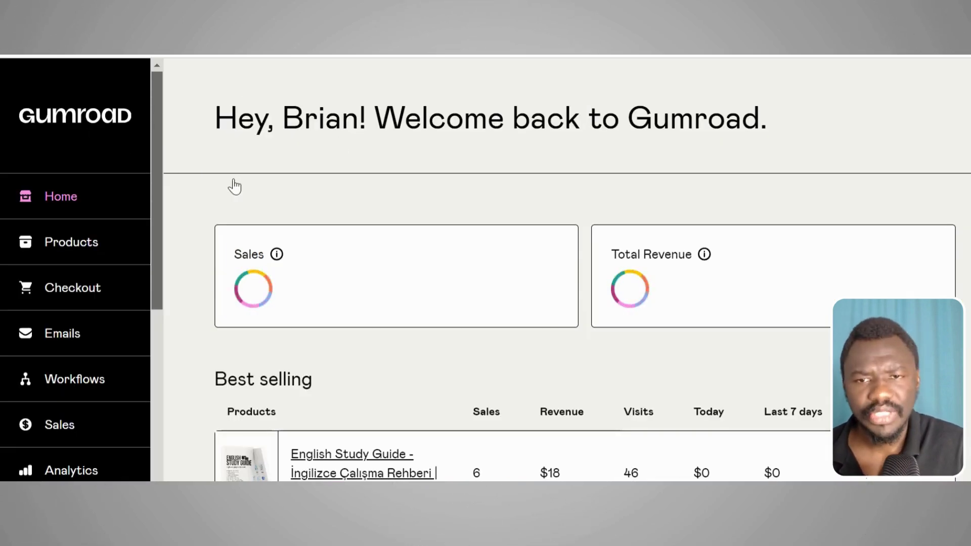
scroll(234, 187, "down", 5)
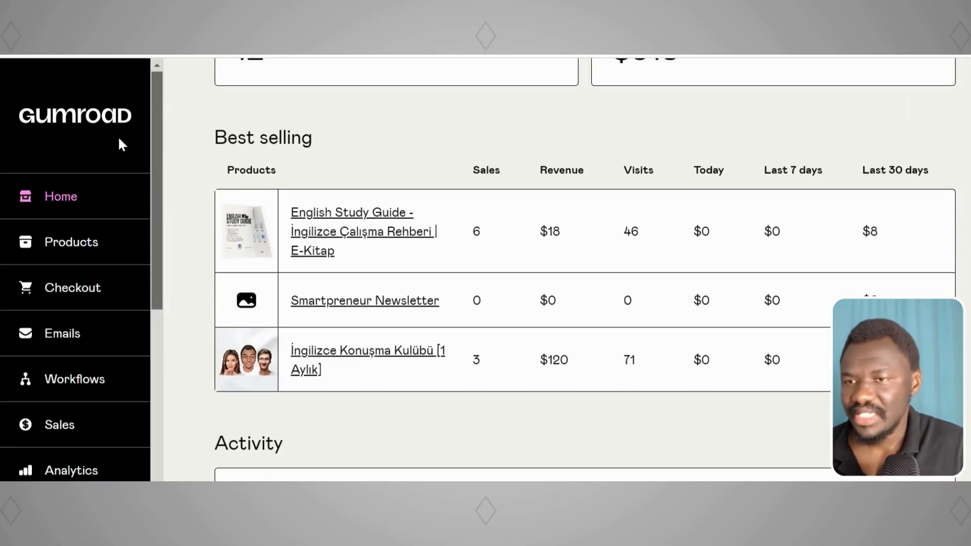
scroll(396, 142, "up", 5)
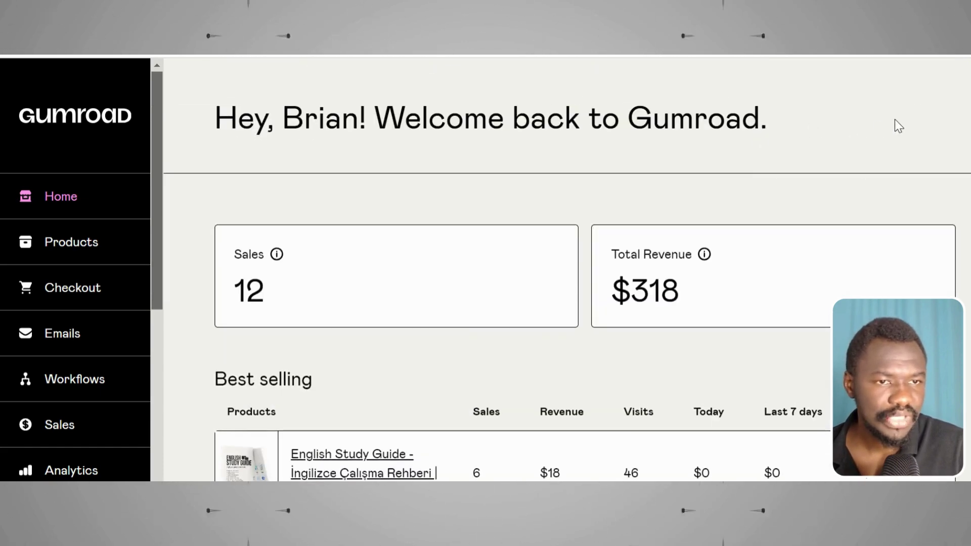
scroll(95, 304, "down", 3)
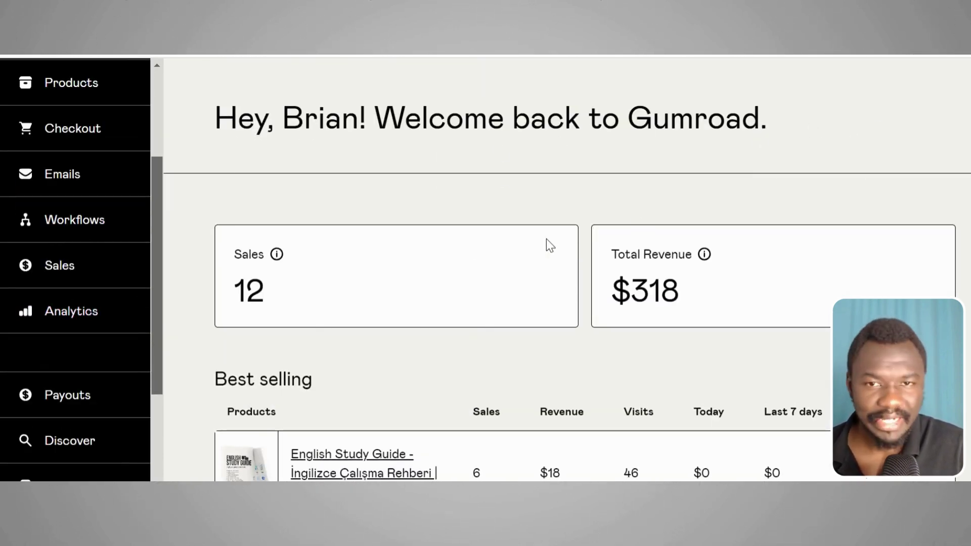
scroll(450, 281, "down", 10)
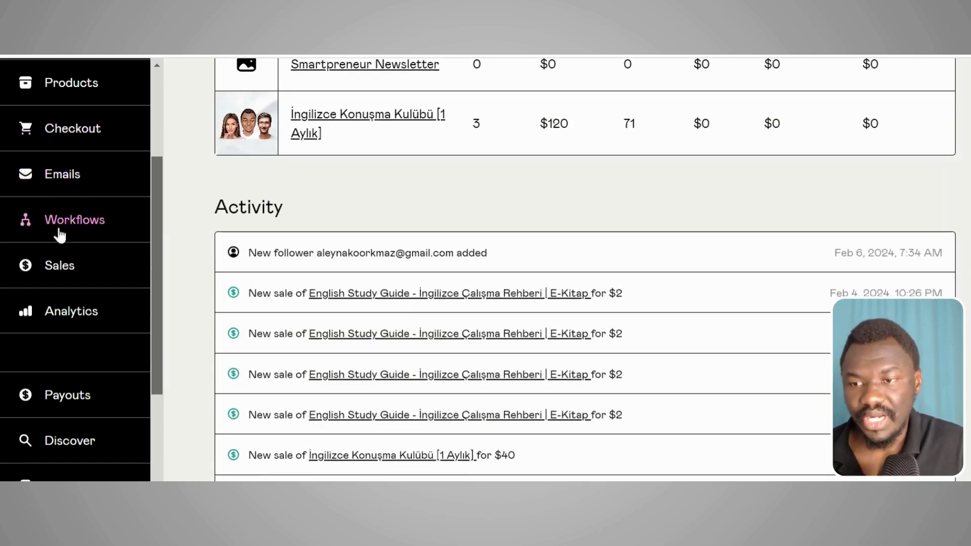
scroll(48, 272, "down", 3)
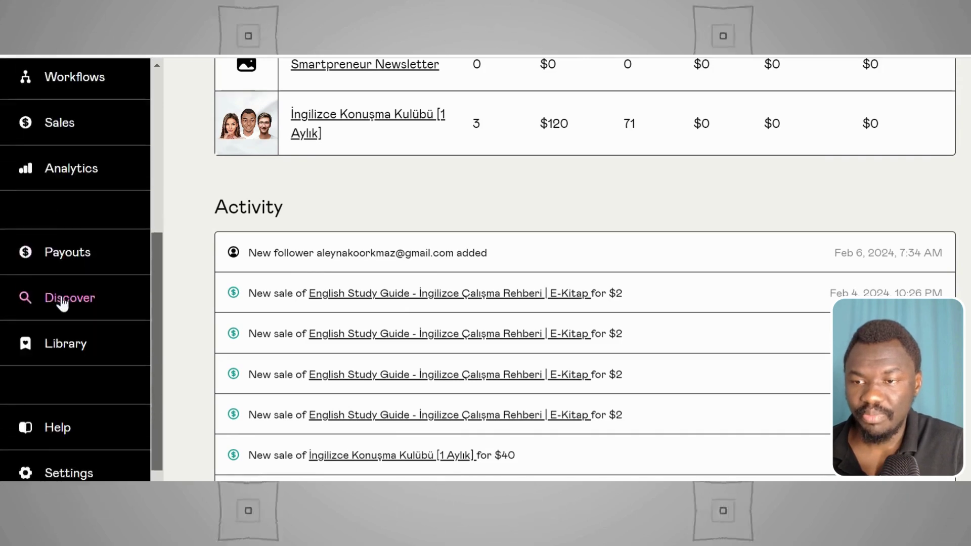
scroll(56, 304, "up", 6)
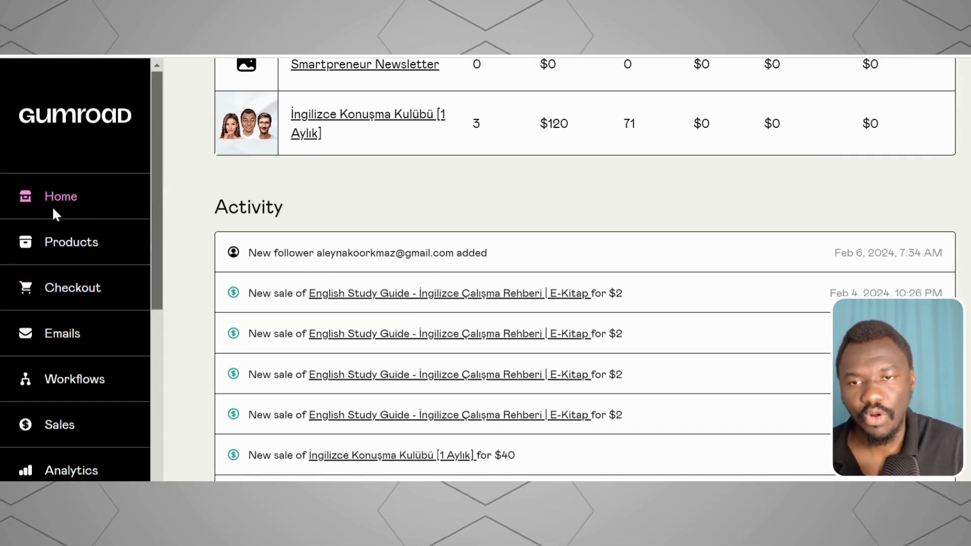
left_click(54, 212)
scroll(547, 198, "down", 3)
scroll(440, 195, "down", 2)
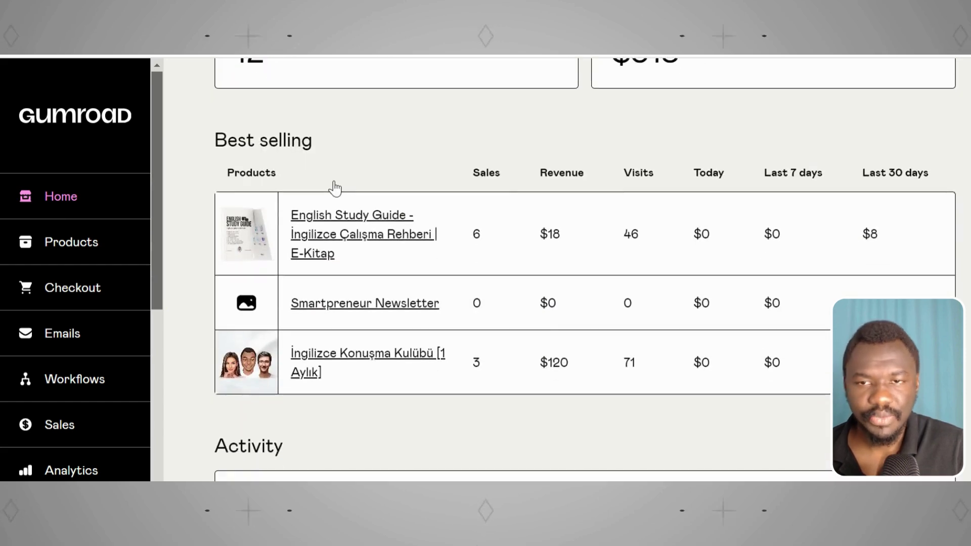
scroll(331, 189, "up", 2)
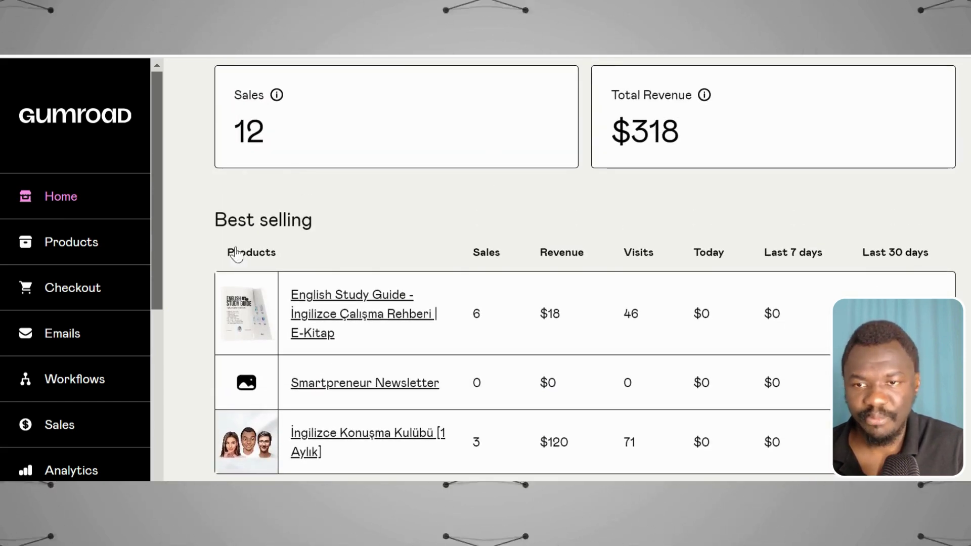
Step: Look through the account's product and membership lists, the checkout discounts page and the emails page
left_click(72, 242)
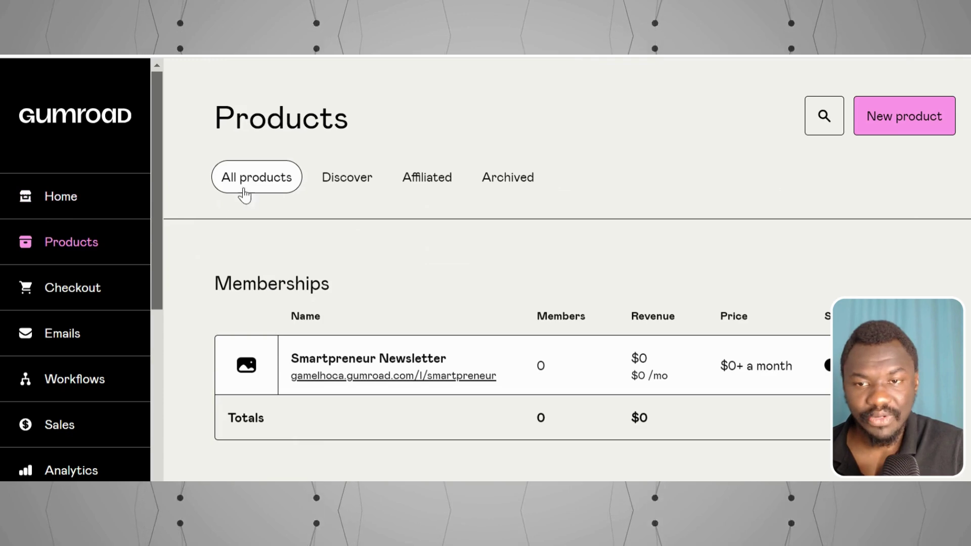
scroll(405, 225, "down", 2)
scroll(457, 229, "up", 2)
scroll(496, 240, "down", 4)
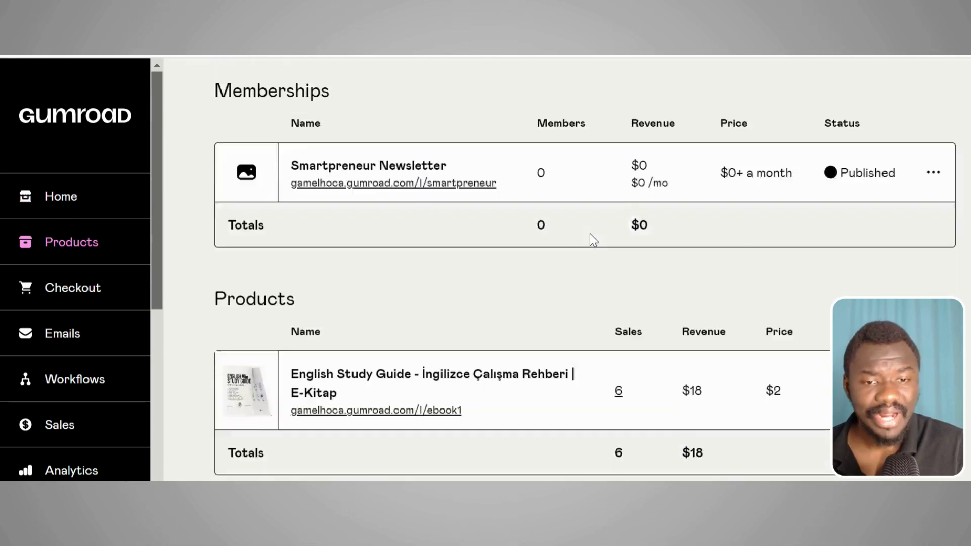
scroll(575, 236, "up", 4)
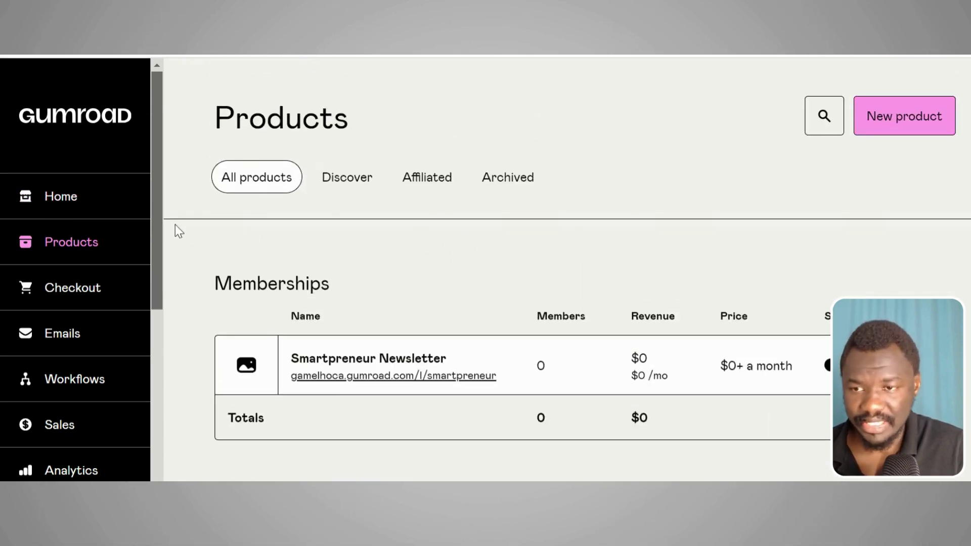
left_click(78, 293)
scroll(76, 303, "down", 3)
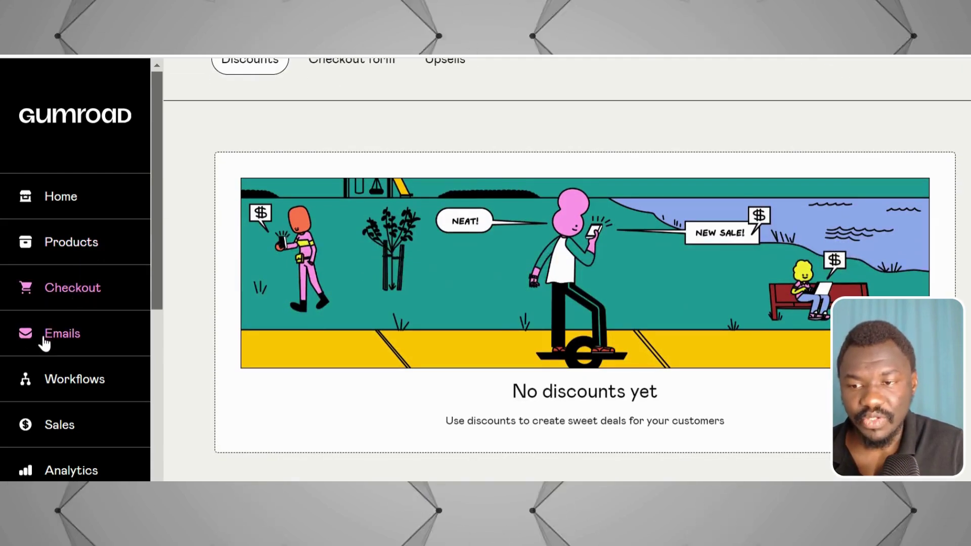
left_click(44, 338)
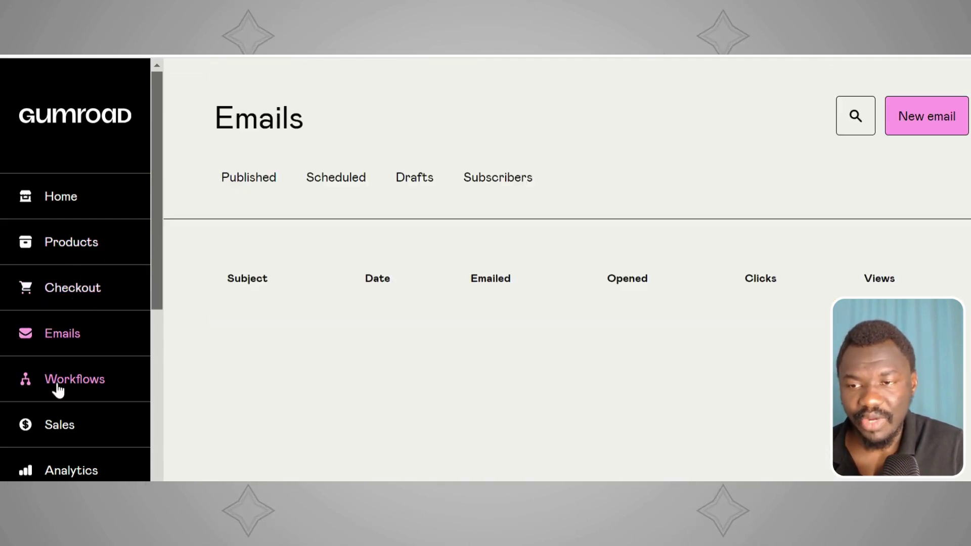
Step: Start a new product, review the available product types and choose E-book
left_click(67, 243)
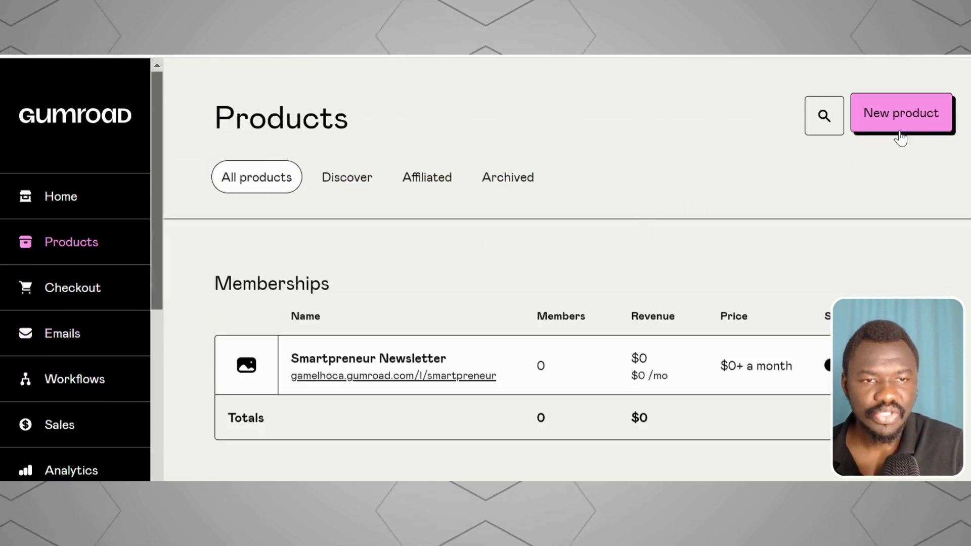
left_click(866, 124)
scroll(537, 271, "down", 5)
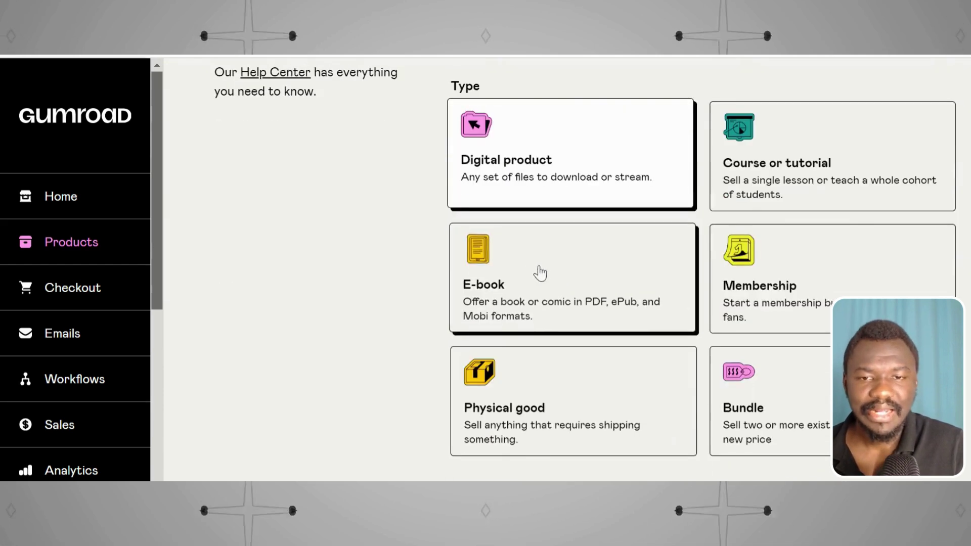
scroll(526, 234, "up", 3)
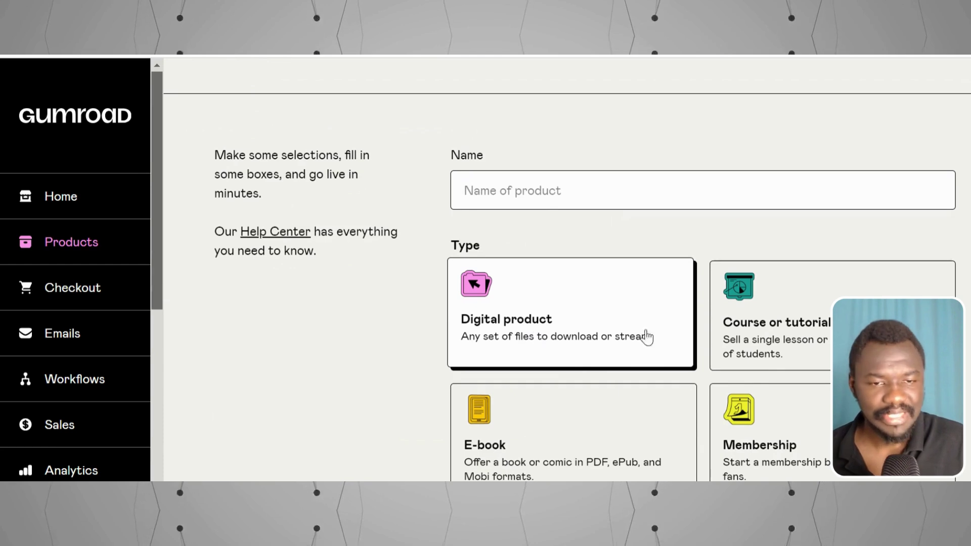
scroll(471, 402, "down", 2)
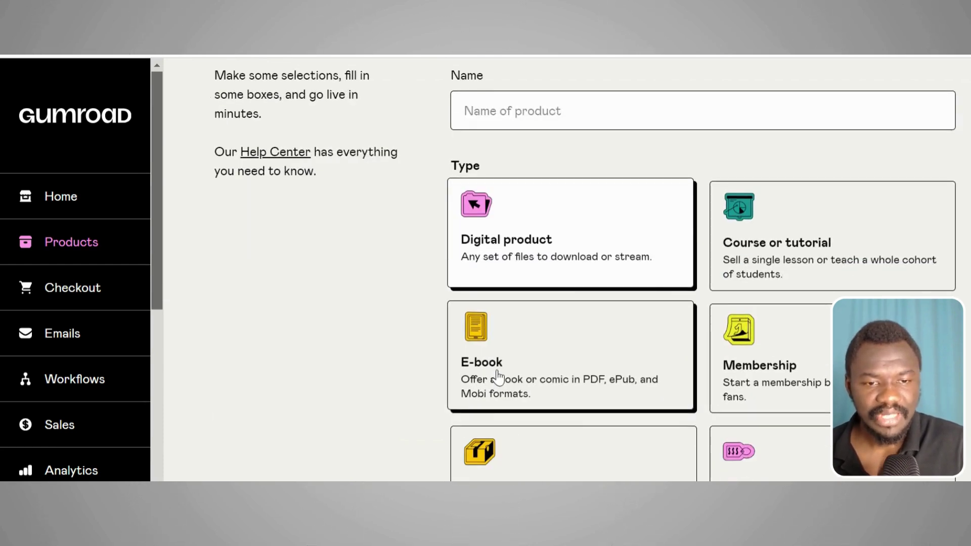
scroll(602, 374, "down", 4)
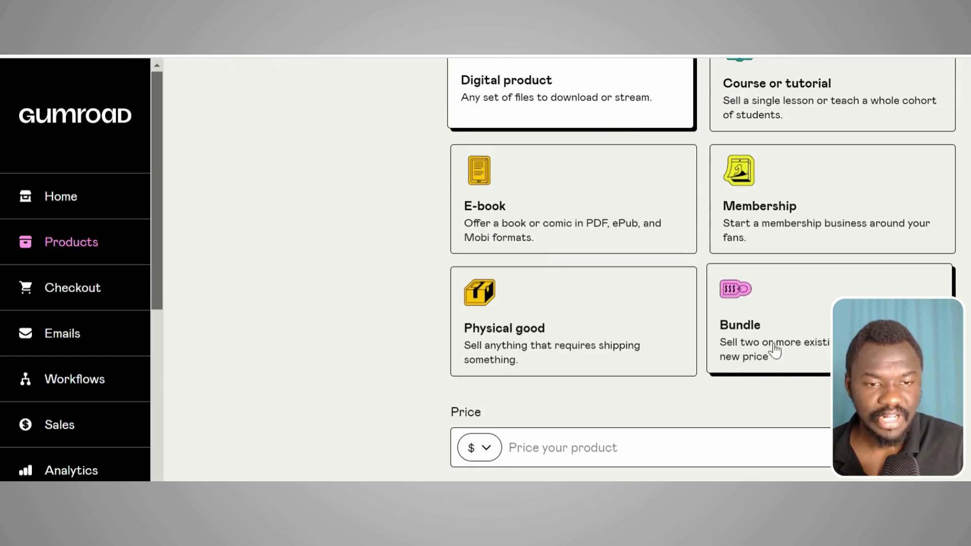
scroll(774, 349, "up", 4)
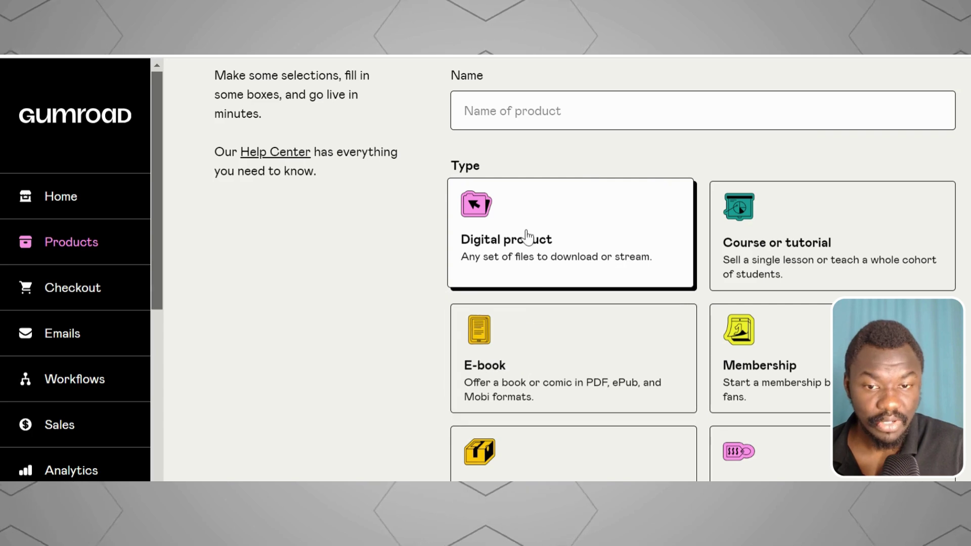
left_click(520, 379)
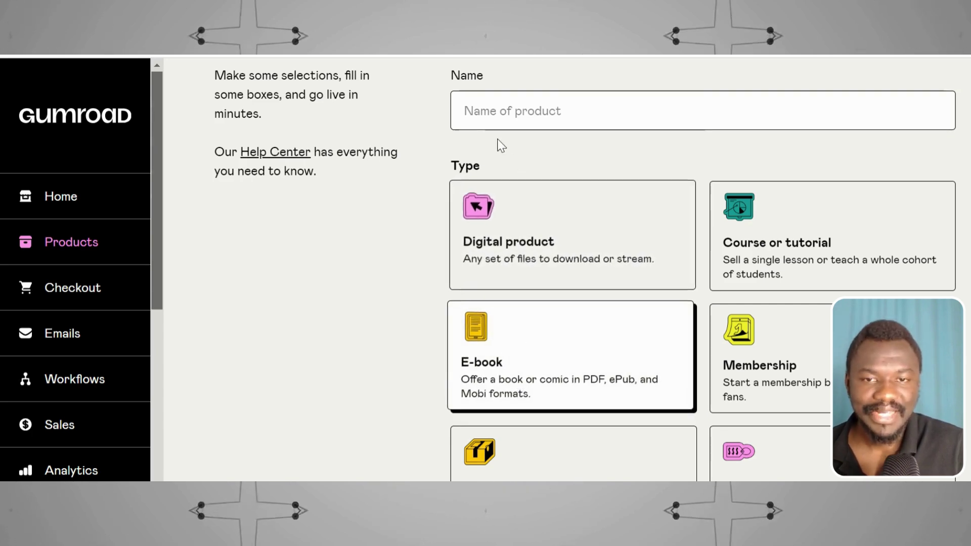
Step: Name the new product Online Business Blueprint
left_click(503, 112)
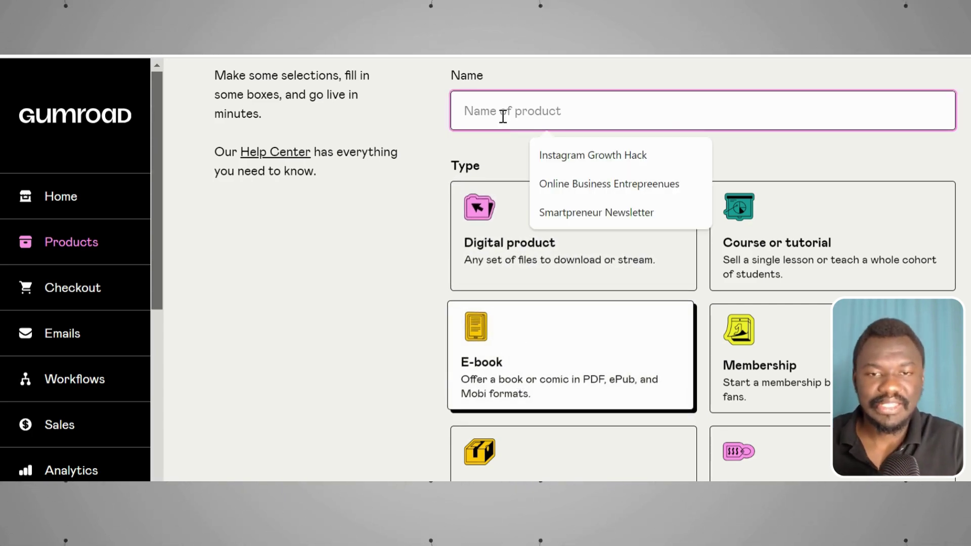
left_click(638, 184)
key("shift+Left")
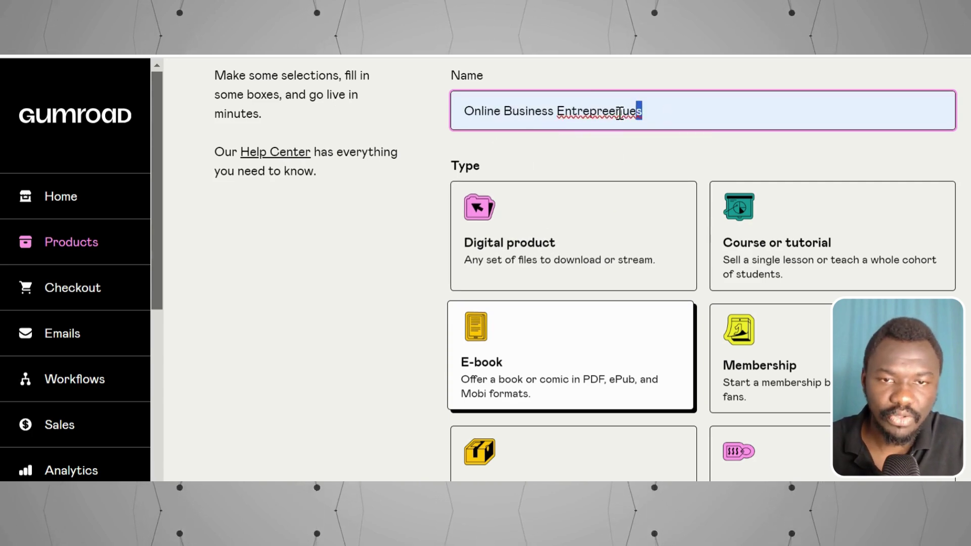
key("BackSpace")
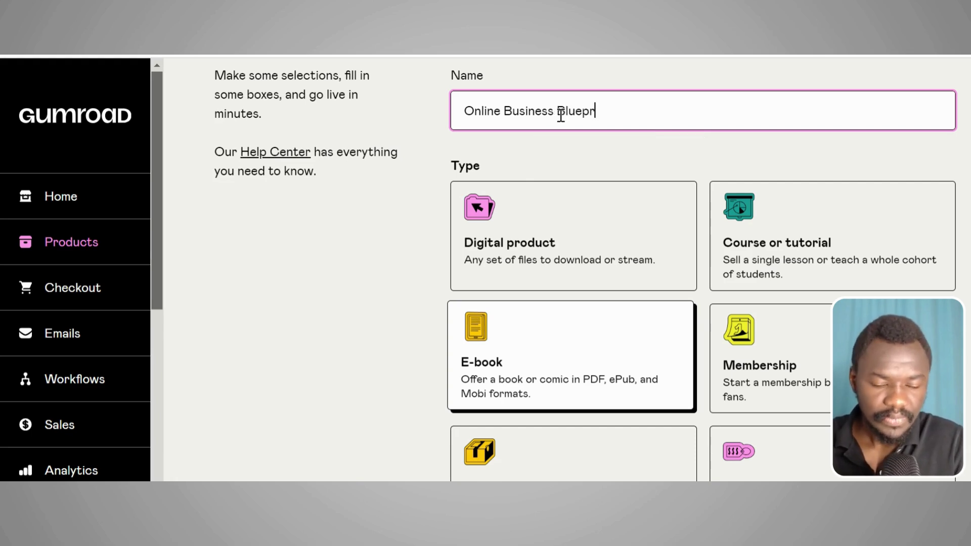
Step: Set the e-book's price to $5 and continue to customizing the product
scroll(602, 186, "down", 4)
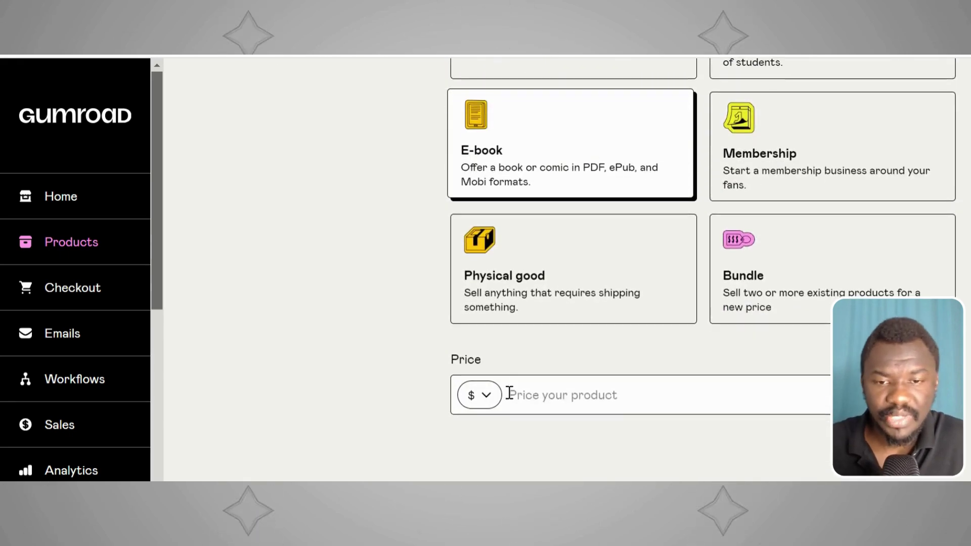
type("5")
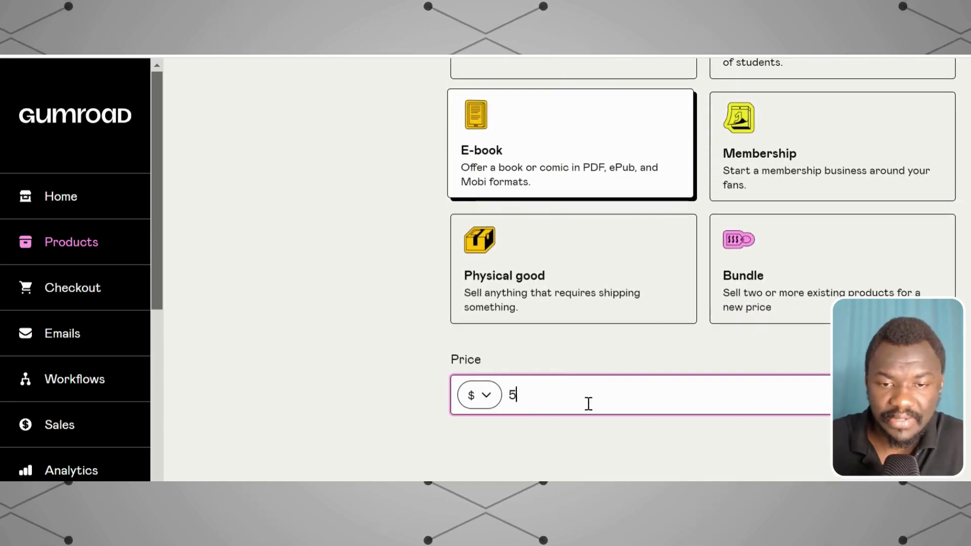
scroll(705, 332, "up", 8)
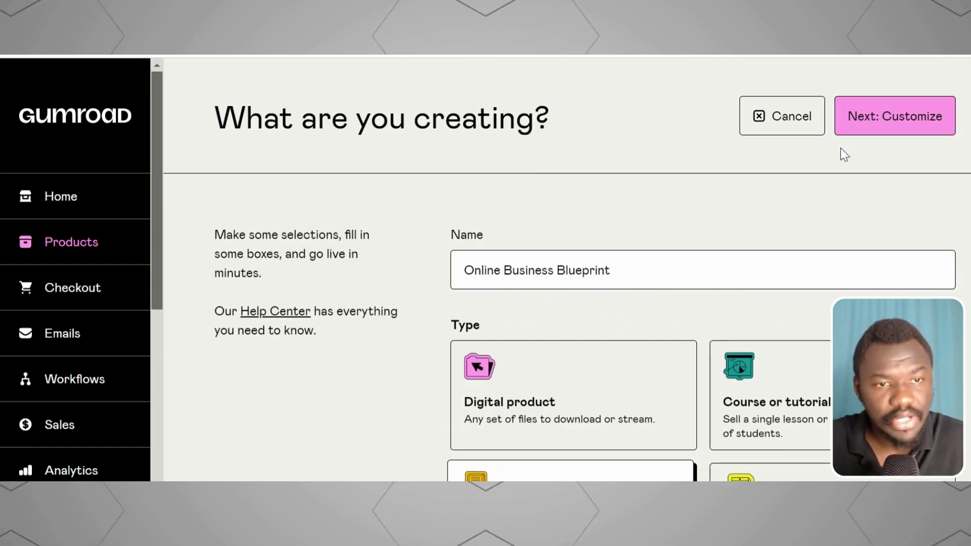
left_click(877, 117)
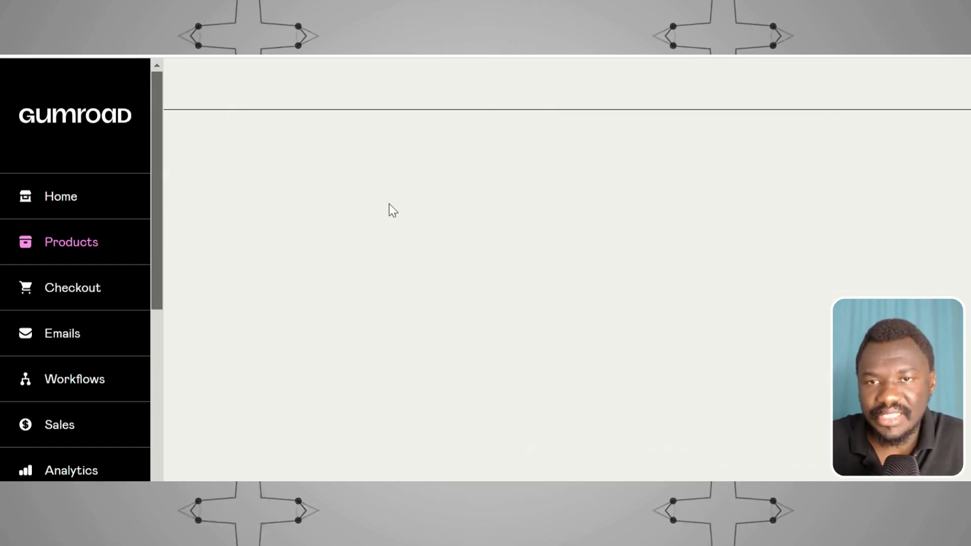
Step: Switch to ChatGPT and look through the Online Business Blueprint conversation for the book's introduction, slogan and author's story
scroll(400, 263, "down", 2)
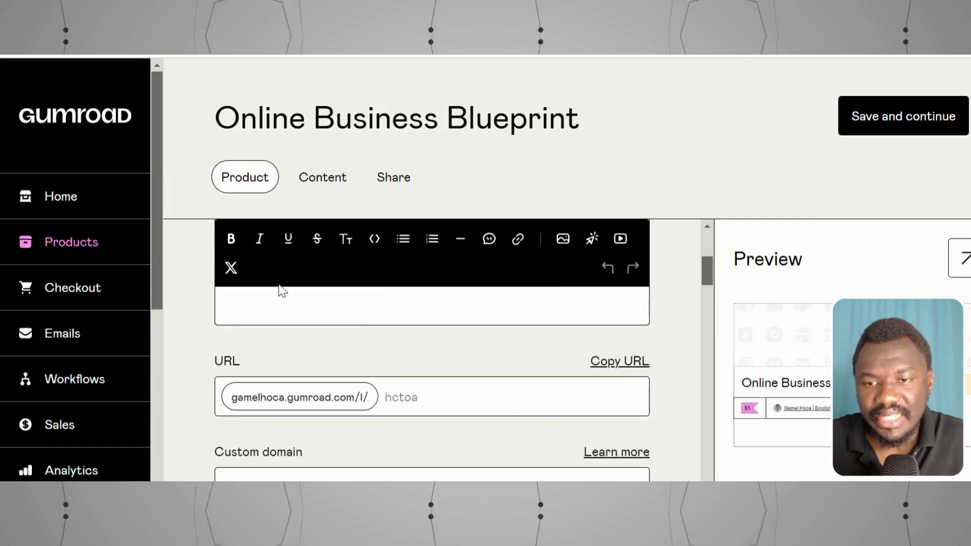
scroll(286, 342, "up", 3)
scroll(436, 318, "down", 3)
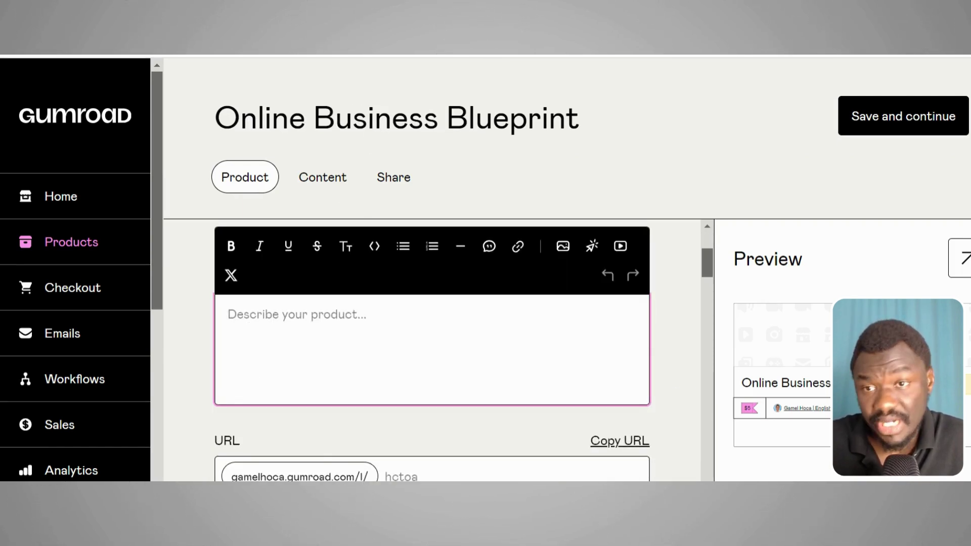
key("alt+Tab")
scroll(516, 233, "up", 15)
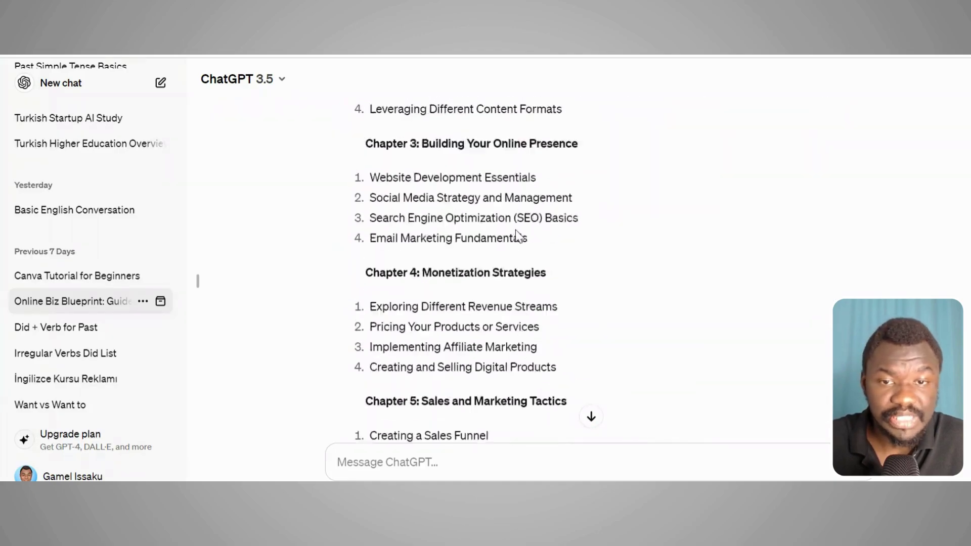
scroll(778, 254, "down", 20)
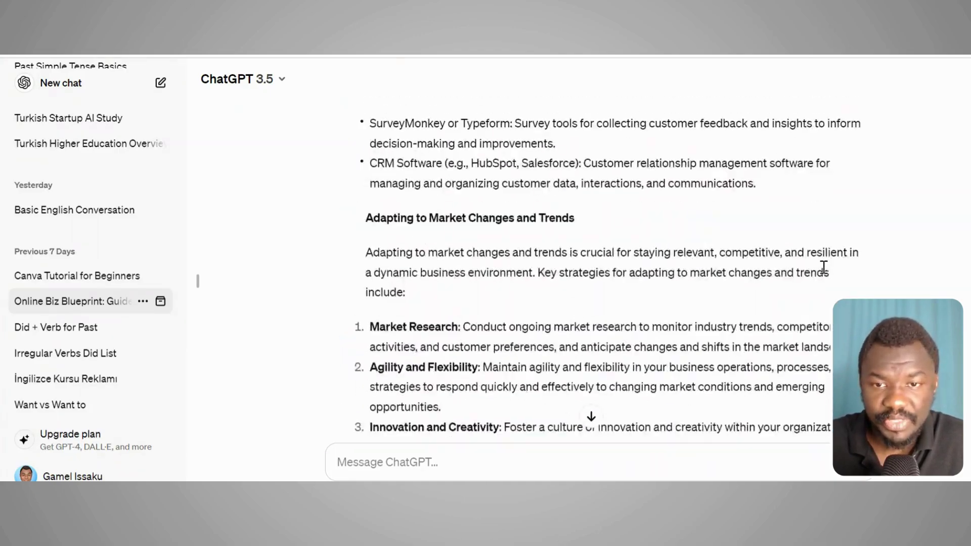
scroll(823, 266, "up", 20)
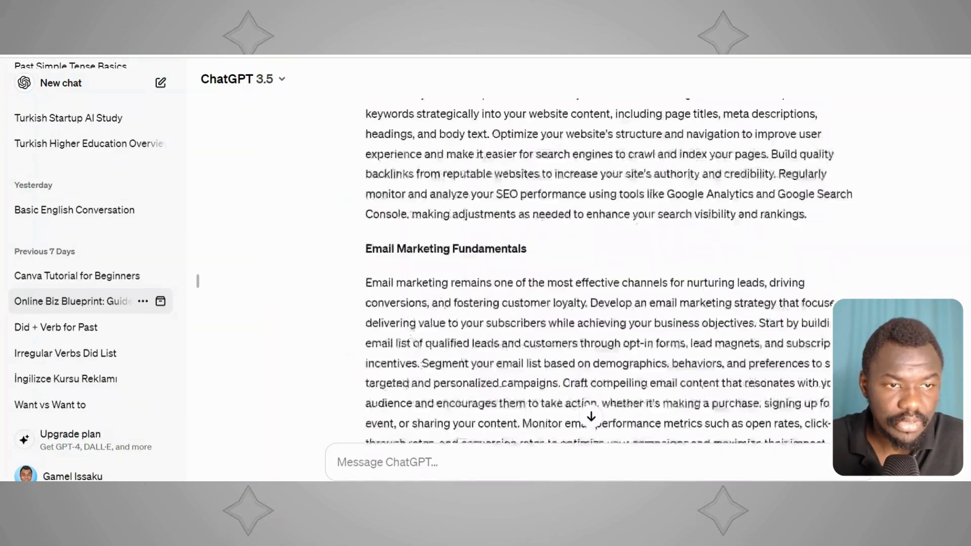
scroll(602, 262, "up", 20)
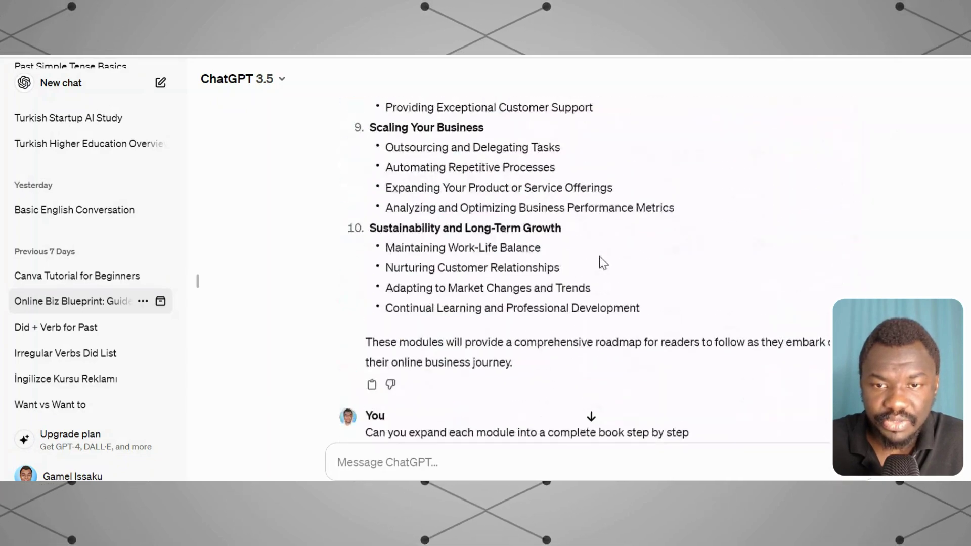
scroll(603, 263, "up", 20)
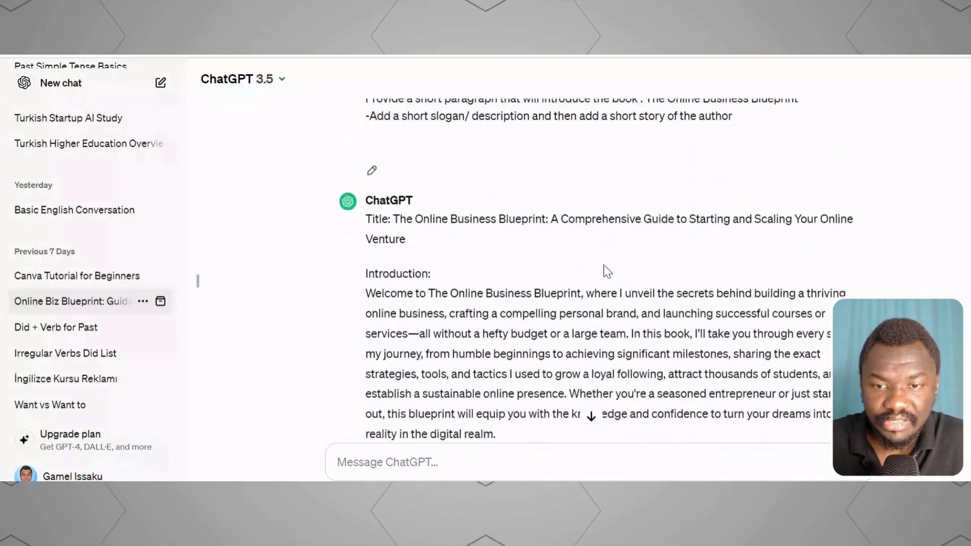
scroll(607, 271, "down", 6)
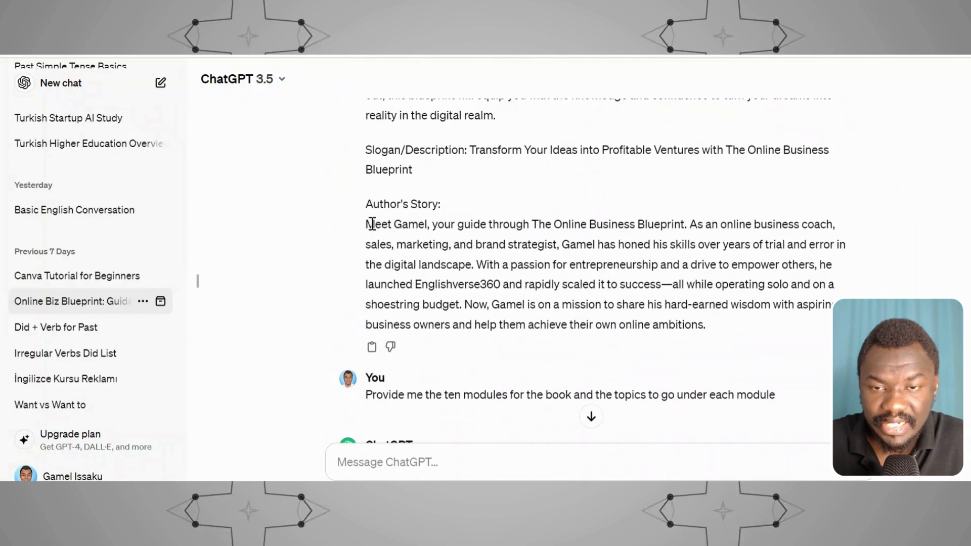
Step: Copy the book's introduction paragraph from ChatGPT and paste it as the product description in Gumroad
scroll(372, 224, "up", 5)
left_click_drag(364, 137, 365, 217)
key("ctrl+c")
left_click(511, 361)
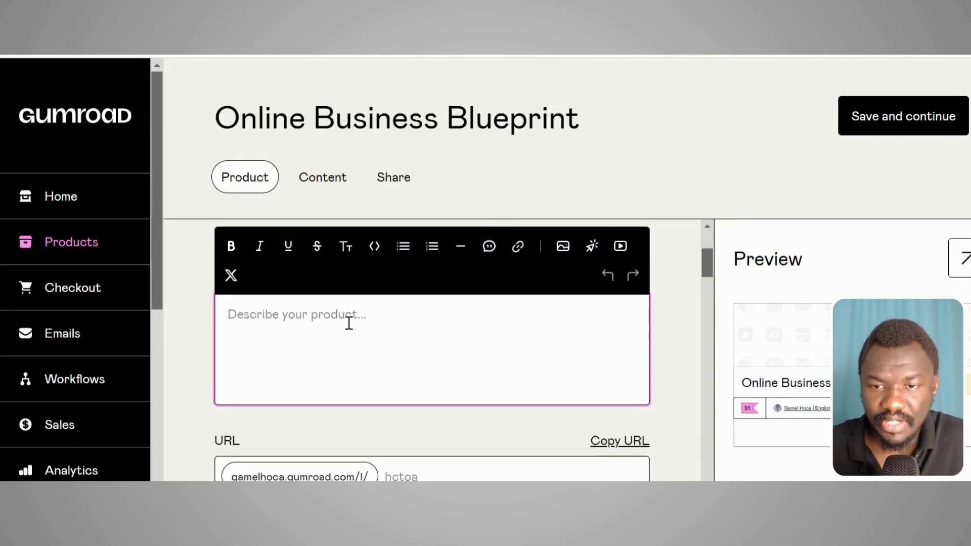
key("ctrl+v")
Step: Set the ending of the product's URL to blueprint
scroll(413, 382, "down", 5)
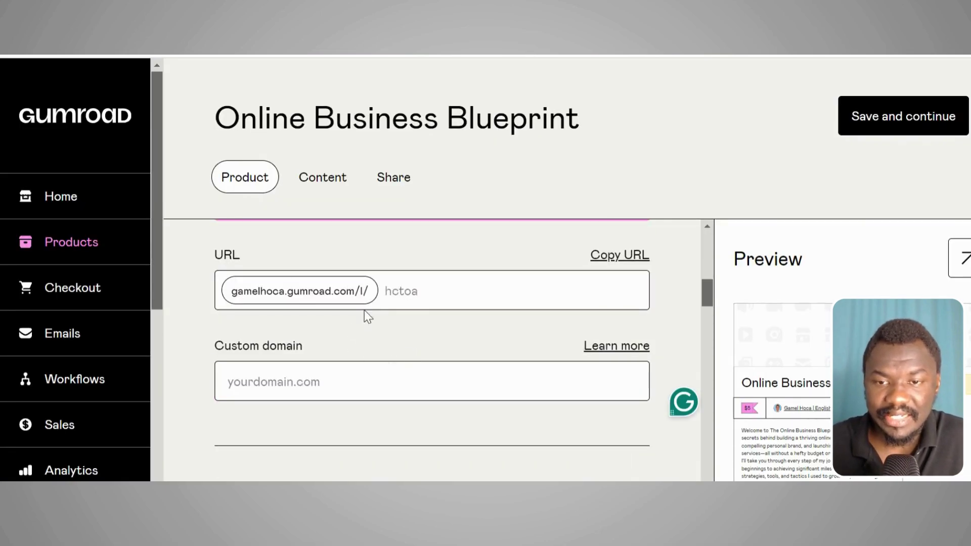
left_click(414, 298)
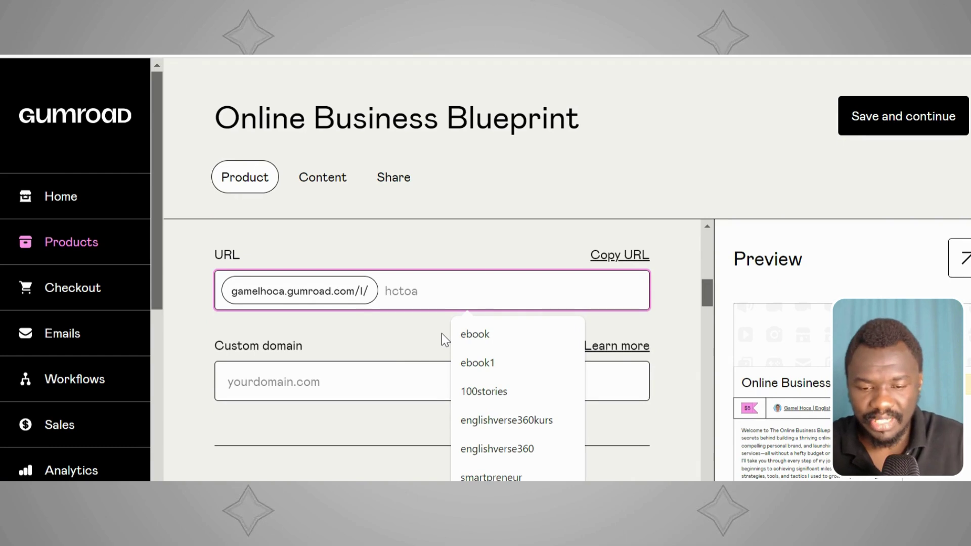
type("bl")
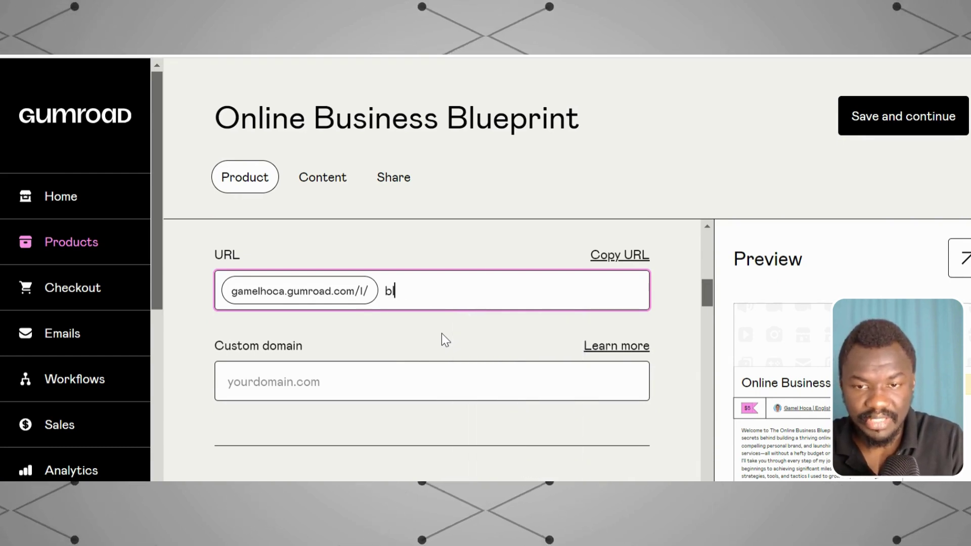
type("ueprint")
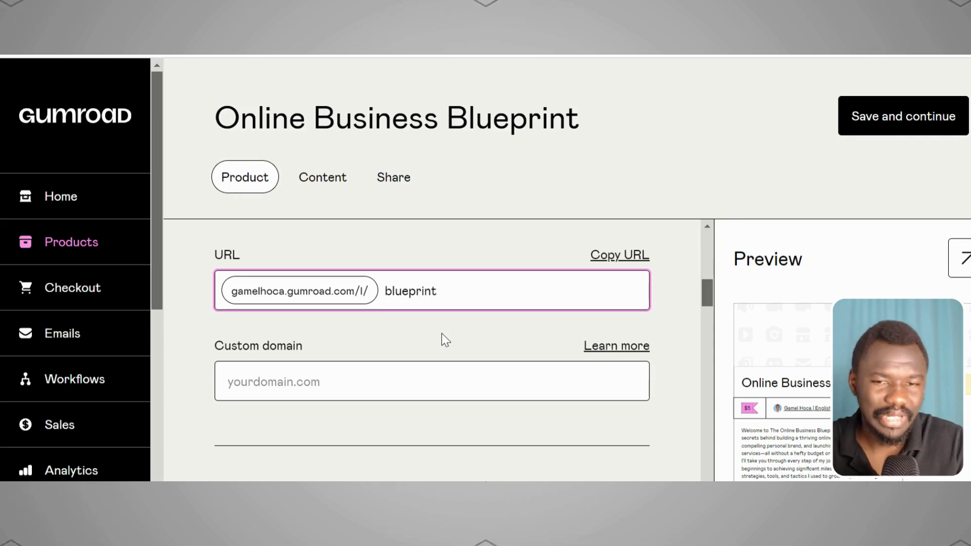
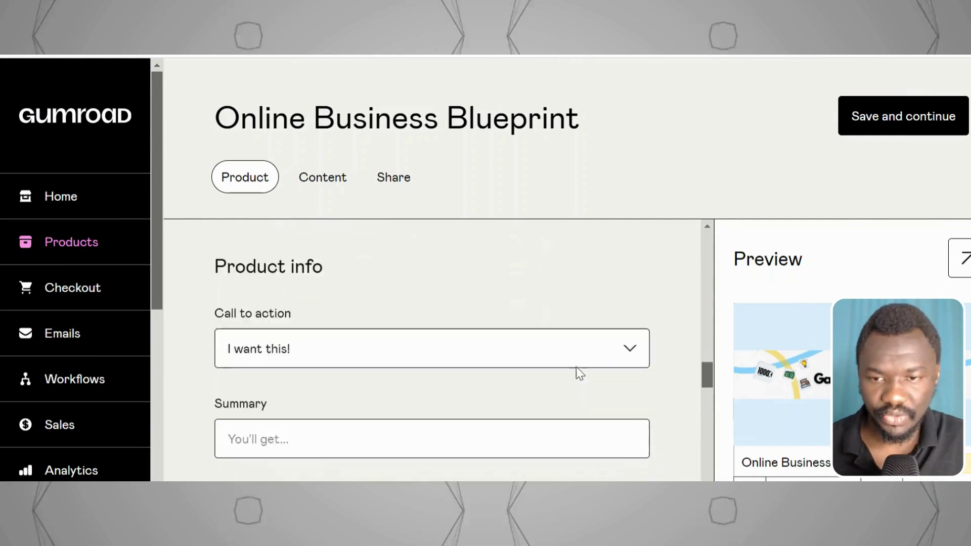
Step: Try Buy this as the product's call to action, and settle on Pay
scroll(546, 357, "up", 2)
scroll(574, 242, "down", 3)
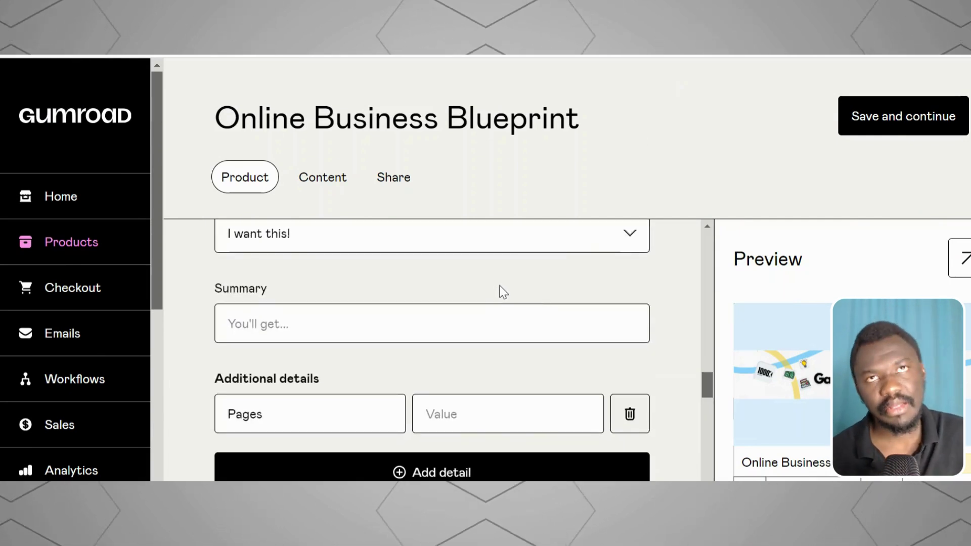
scroll(501, 298, "down", 1)
scroll(496, 305, "up", 3)
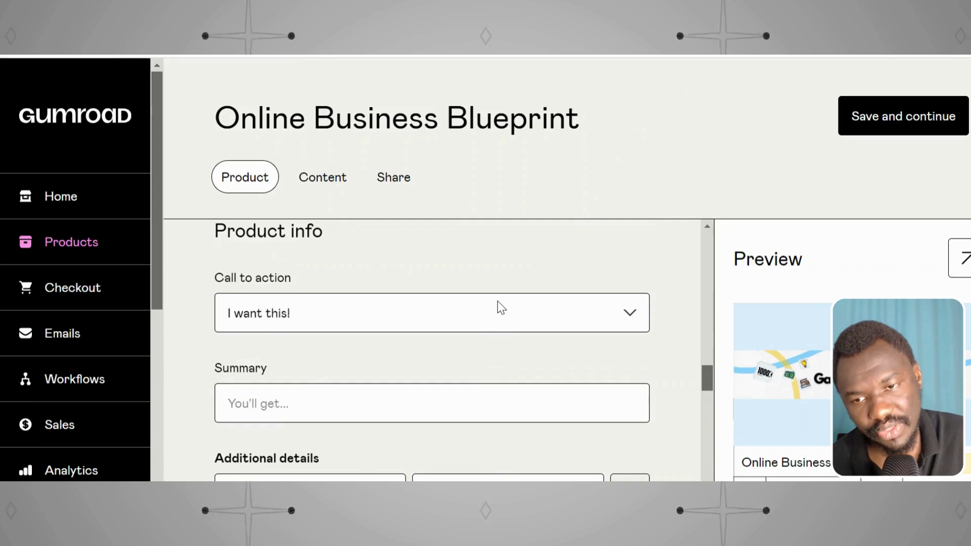
scroll(501, 307, "down", 2)
scroll(451, 308, "up", 2)
left_click(339, 318)
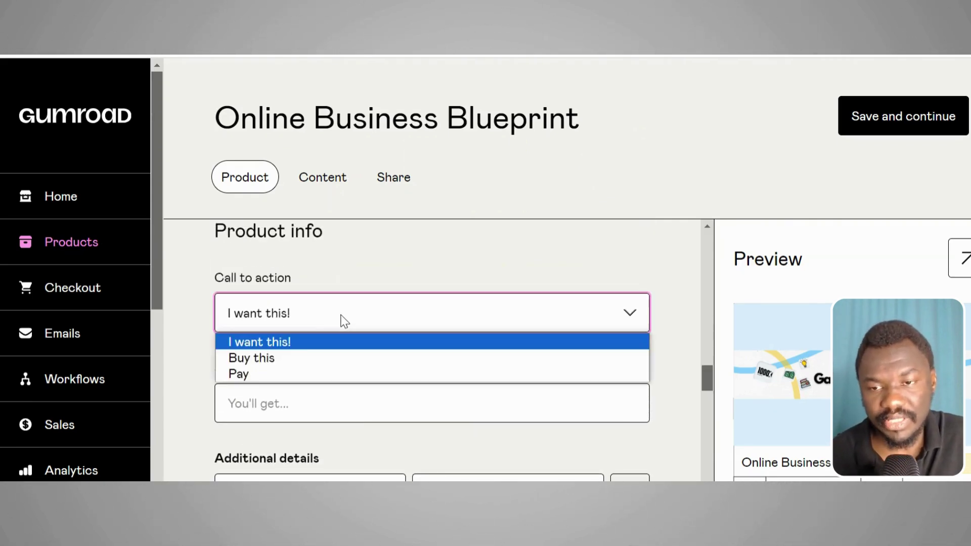
left_click(276, 359)
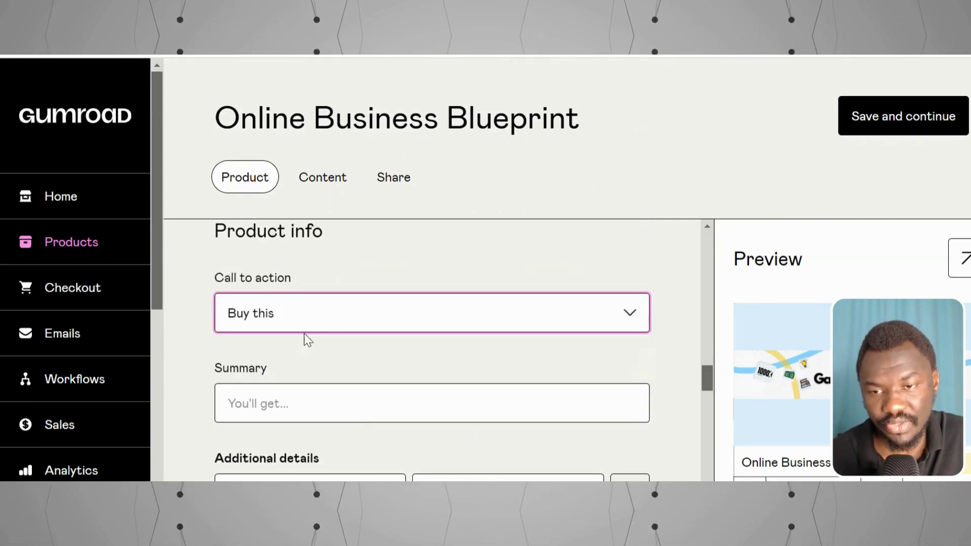
left_click(304, 330)
left_click(275, 373)
Step: Review the summary and additional details fields, and save the product page to continue to its content
scroll(277, 334, "down", 2)
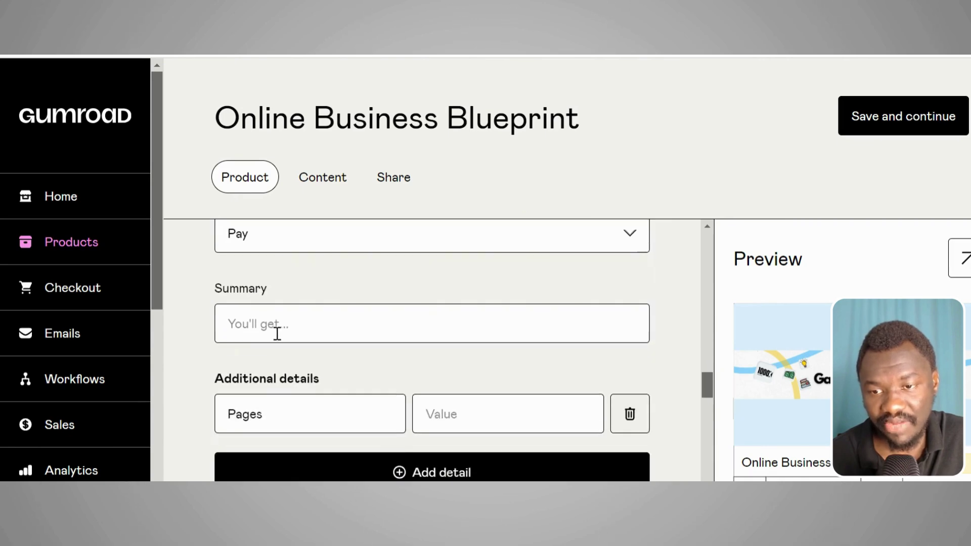
scroll(306, 328, "down", 3)
scroll(303, 323, "up", 5)
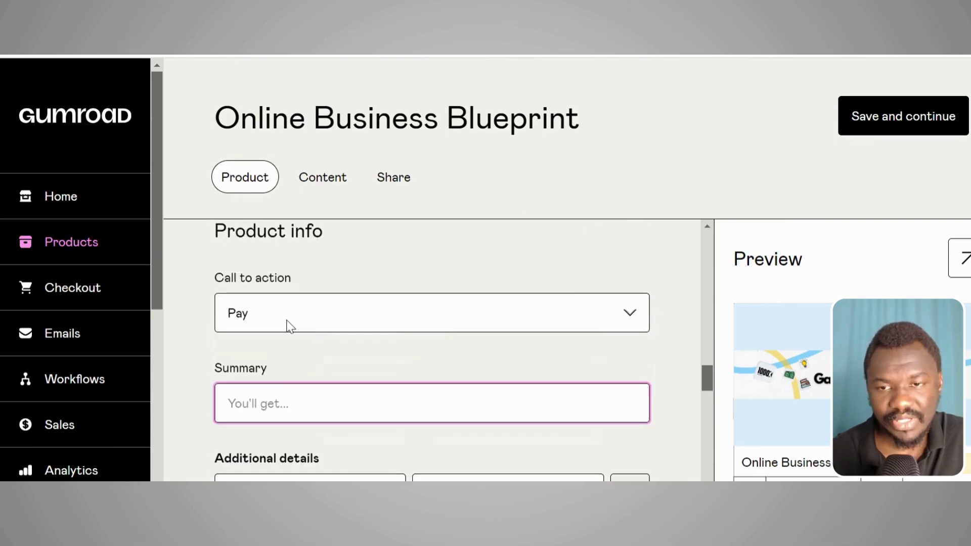
scroll(360, 414, "down", 3)
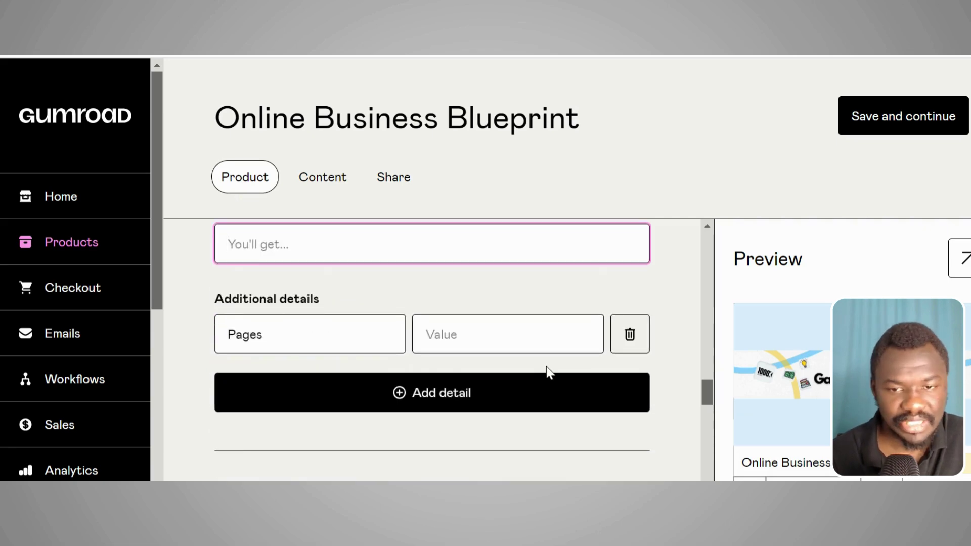
left_click(918, 116)
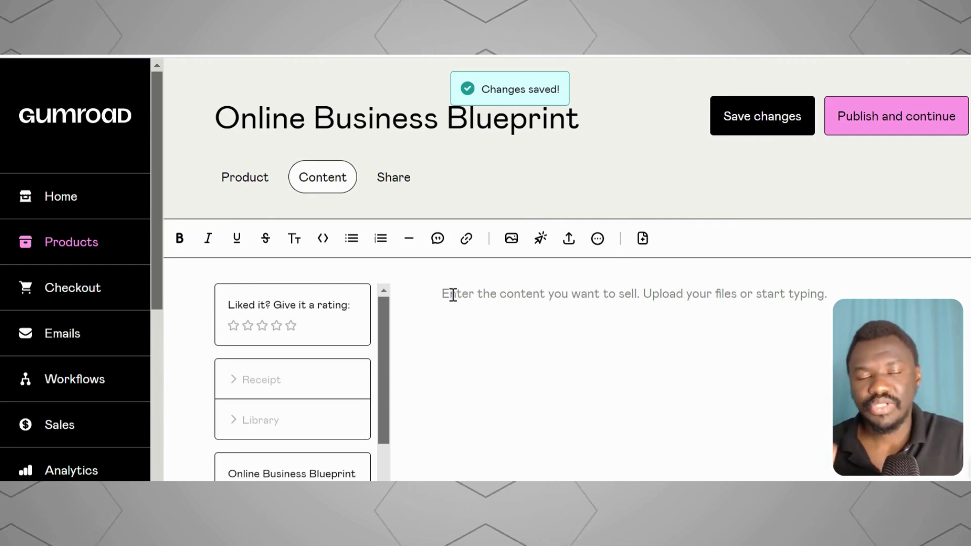
Step: Revisit the product's settings page and return to its content page
left_click(241, 184)
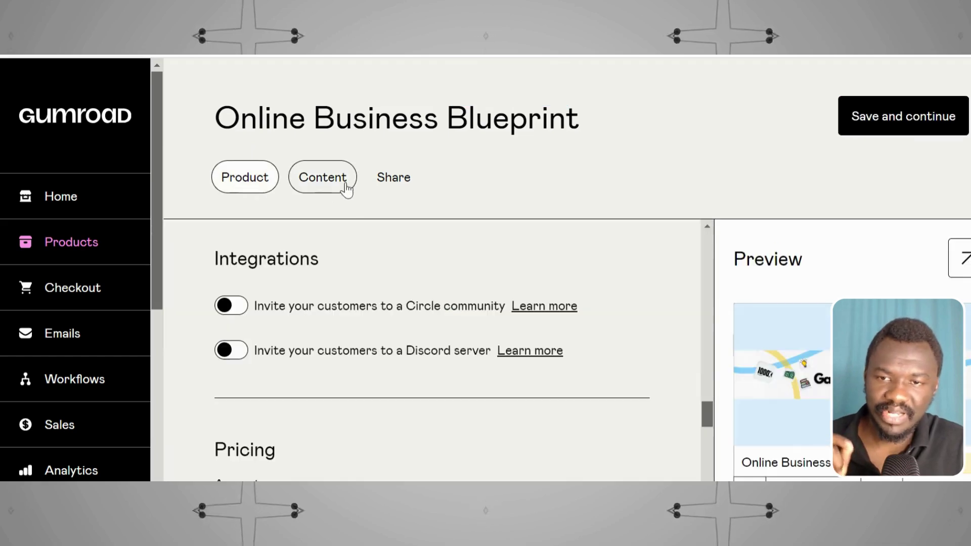
left_click(946, 114)
left_click(329, 176)
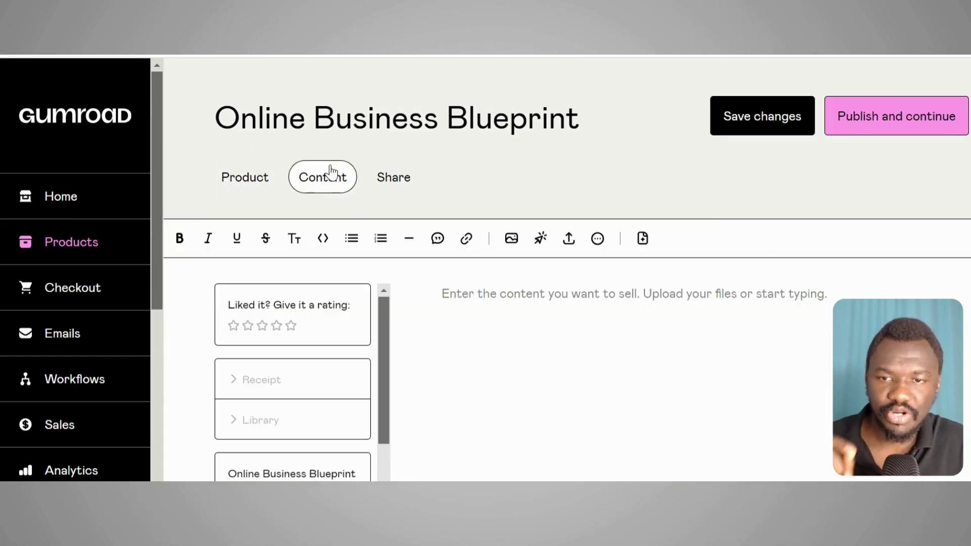
Step: Upload the EBOOK 1 - English Study Guide PDF from the Downloads folder as the product's content
left_click(571, 245)
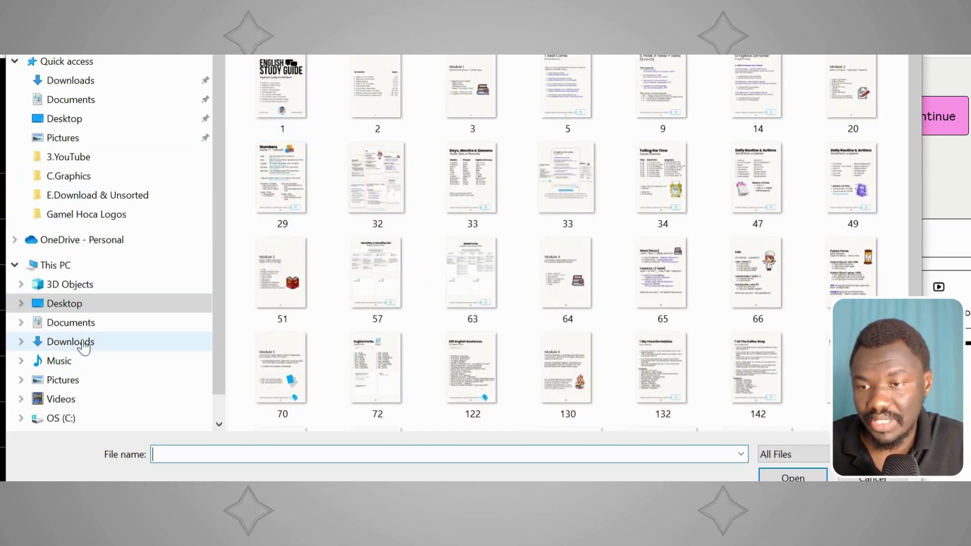
left_click(82, 341)
double_click(325, 152)
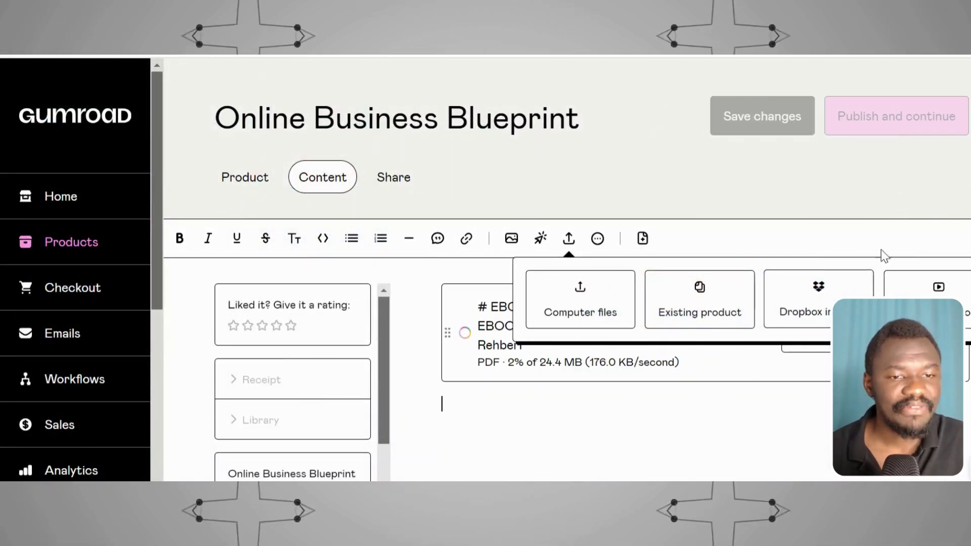
left_click(879, 184)
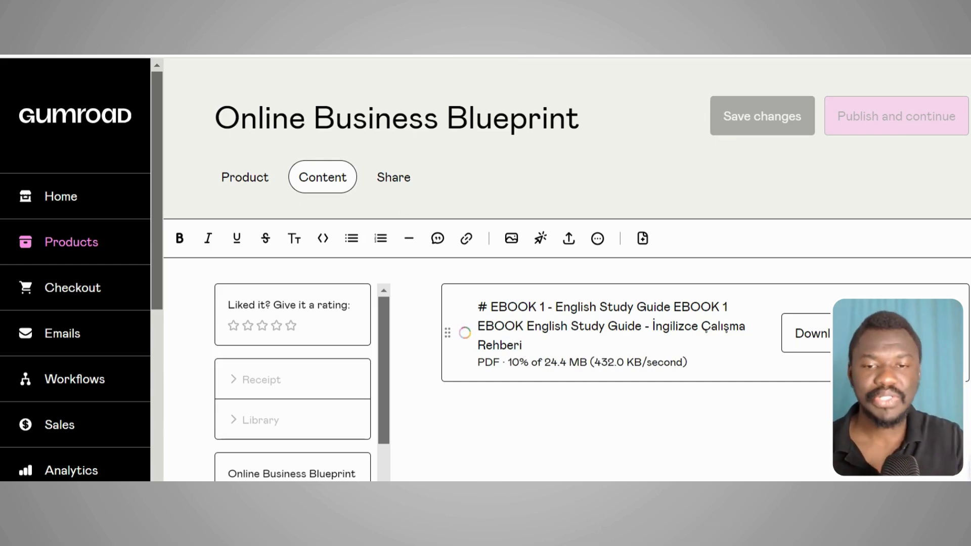
Step: Open the Smartmockups mockups site in a new browser tab and look over the Portrait soft cover books 5.5x8.5 mockup's image options
mouse_move(408, 479)
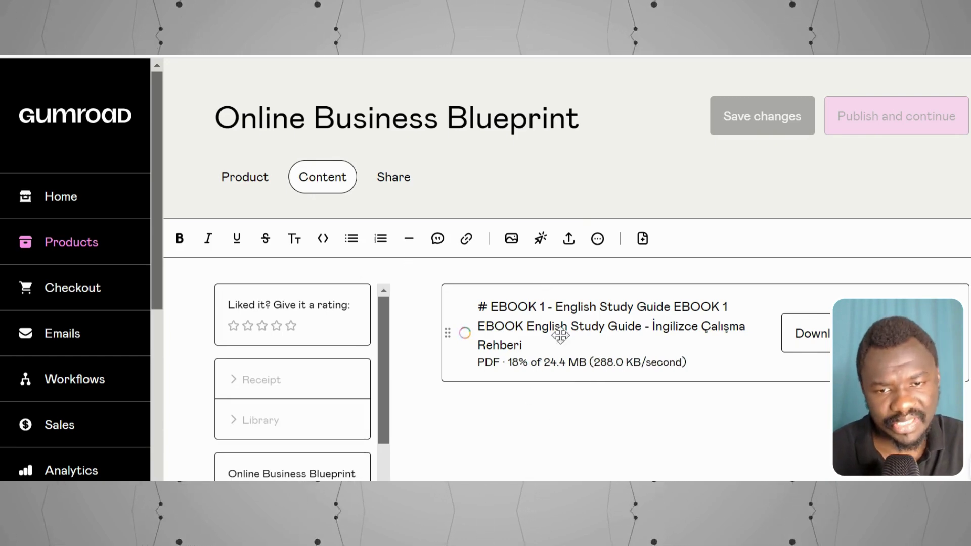
key("ctrl+t")
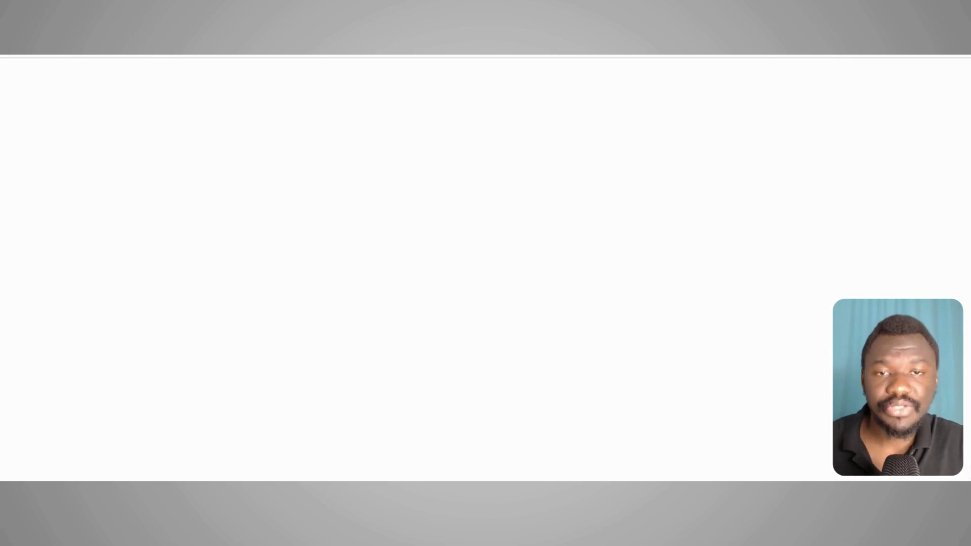
type("s")
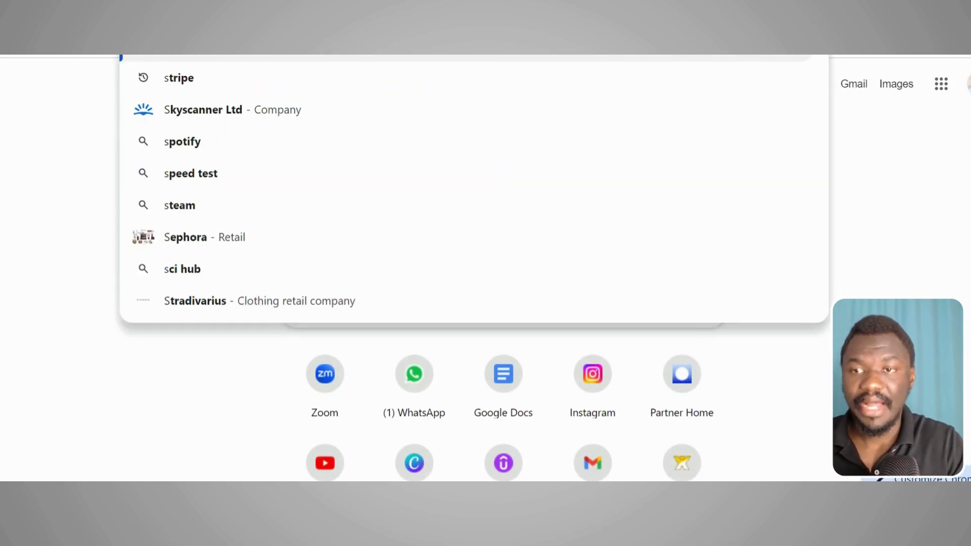
key("BackSpace")
type("sm")
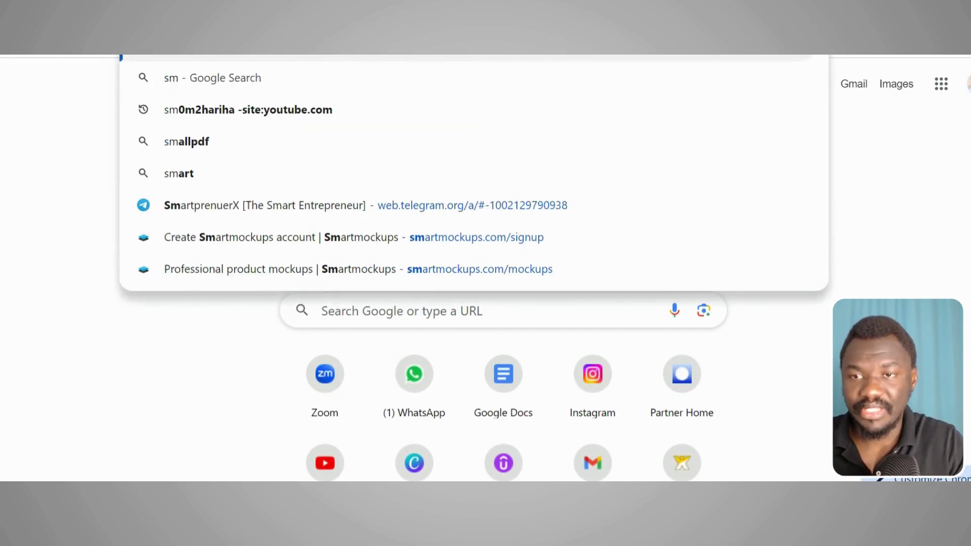
left_click(360, 269)
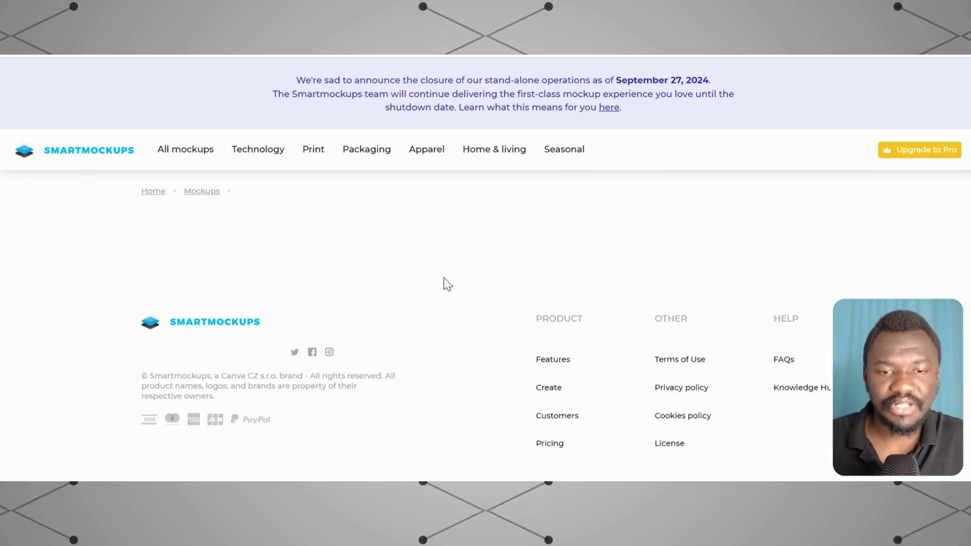
scroll(527, 304, "down", 2)
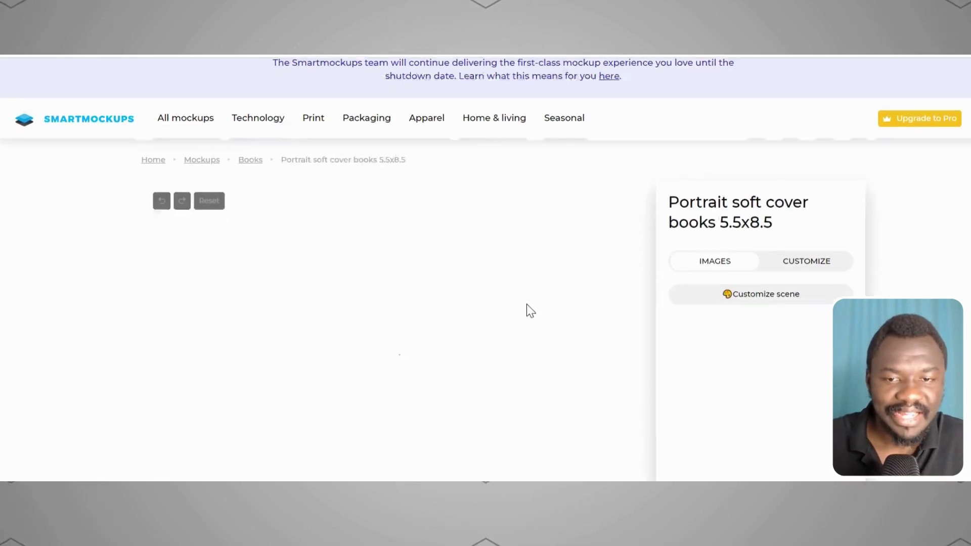
scroll(475, 286, "down", 1)
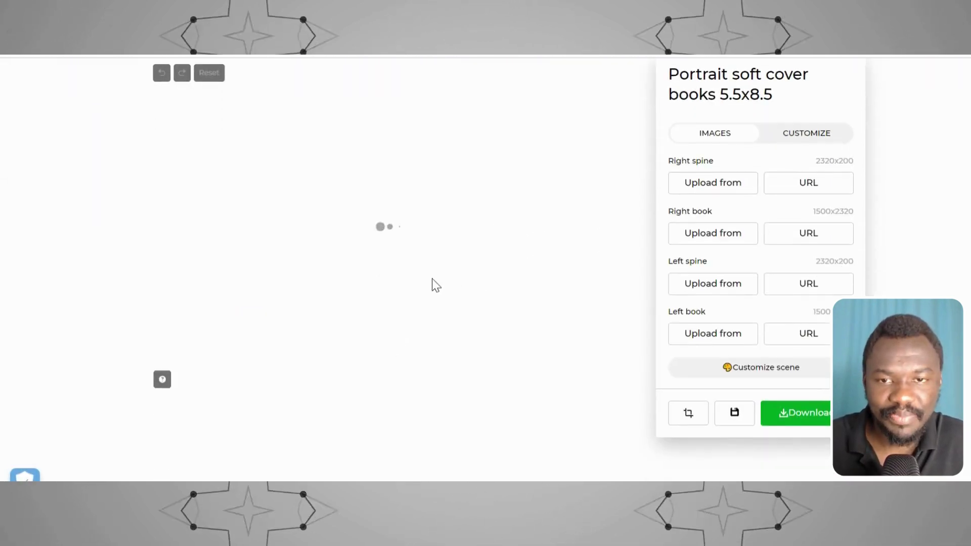
scroll(433, 284, "up", 3)
scroll(150, 233, "down", 3)
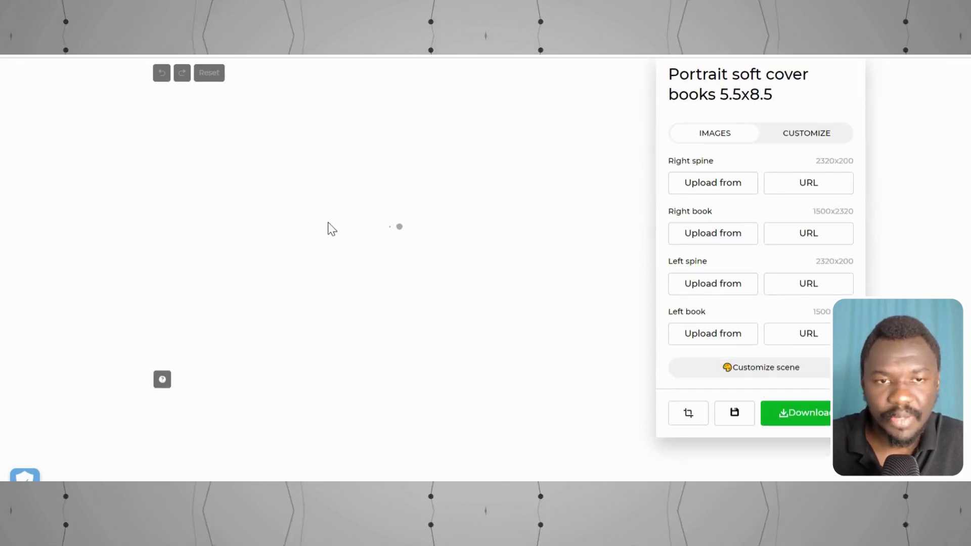
Step: Examine the Portrait soft cover books 5.5x8.5 mockup and its image upload options for the right spine and right book
scroll(428, 256, "up", 3)
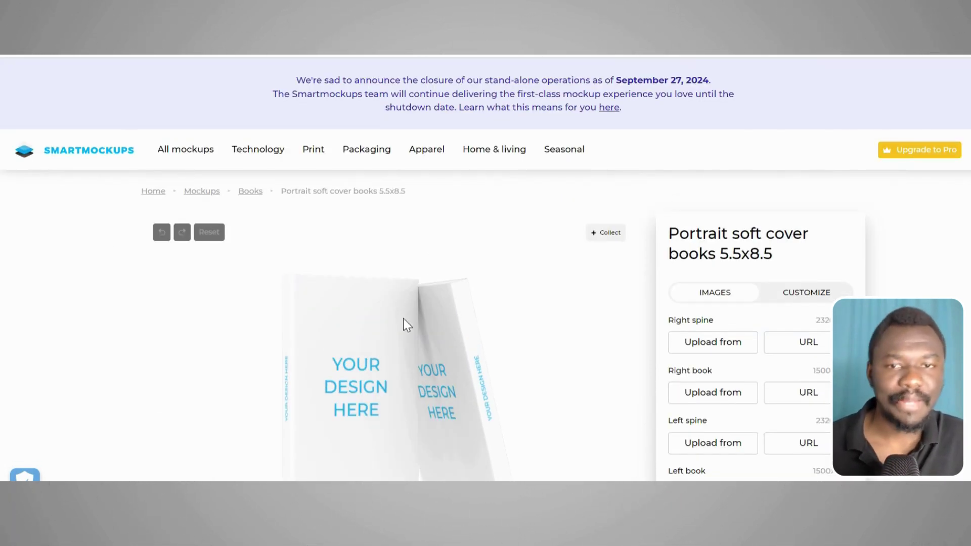
scroll(407, 325, "down", 3)
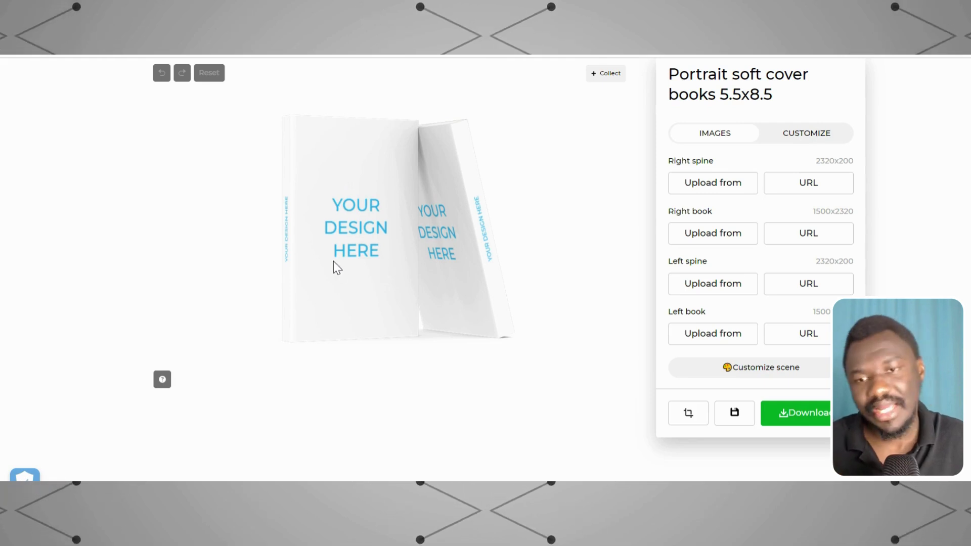
scroll(457, 234, "up", 2)
scroll(481, 245, "down", 2)
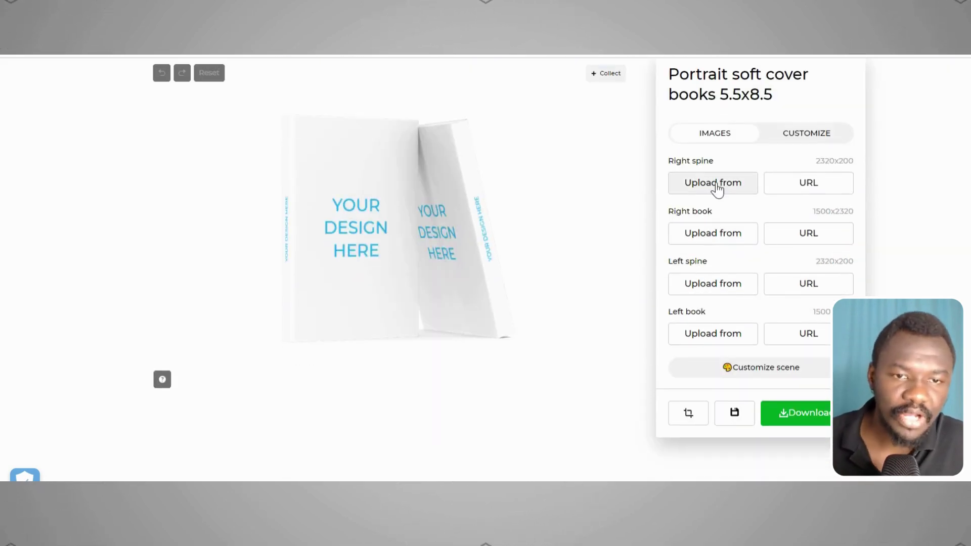
left_click(716, 186)
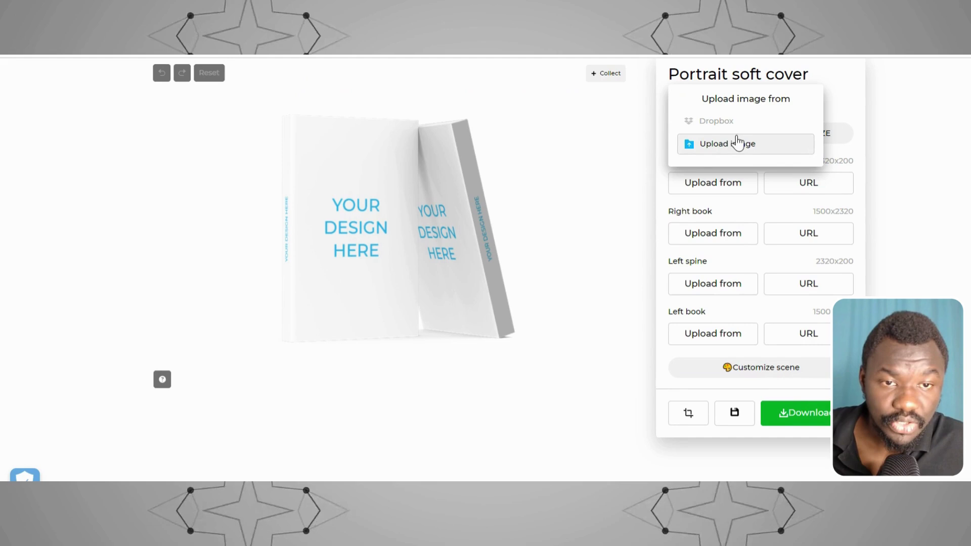
left_click(688, 247)
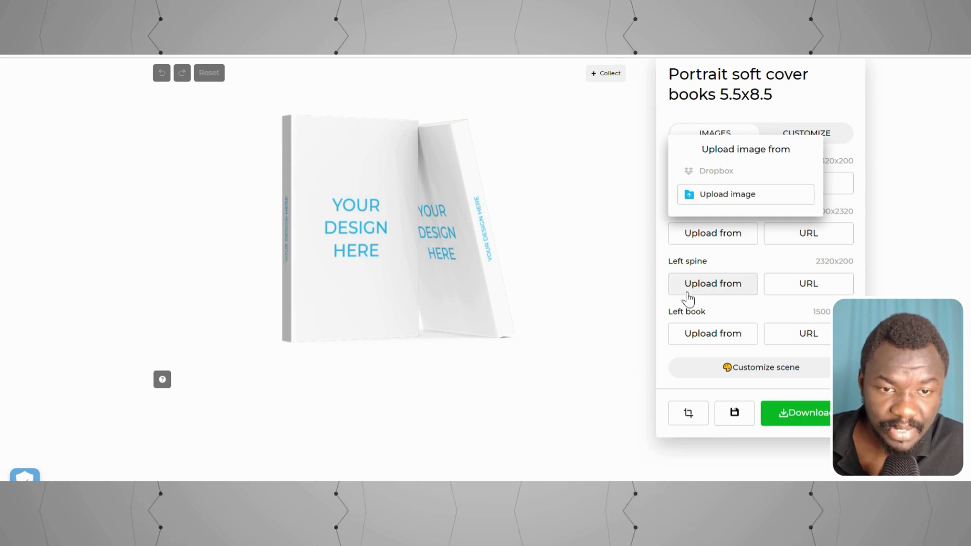
Step: Start an image upload for the mockup's left book and browse the Desktop's EBOOKS - EnglishVerse360 folder for ebook images
left_click(685, 334)
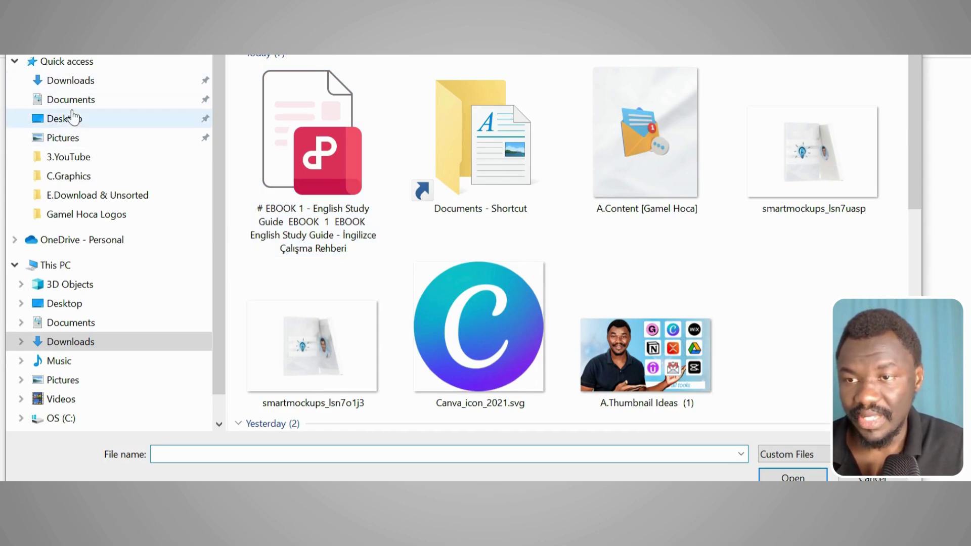
left_click(71, 123)
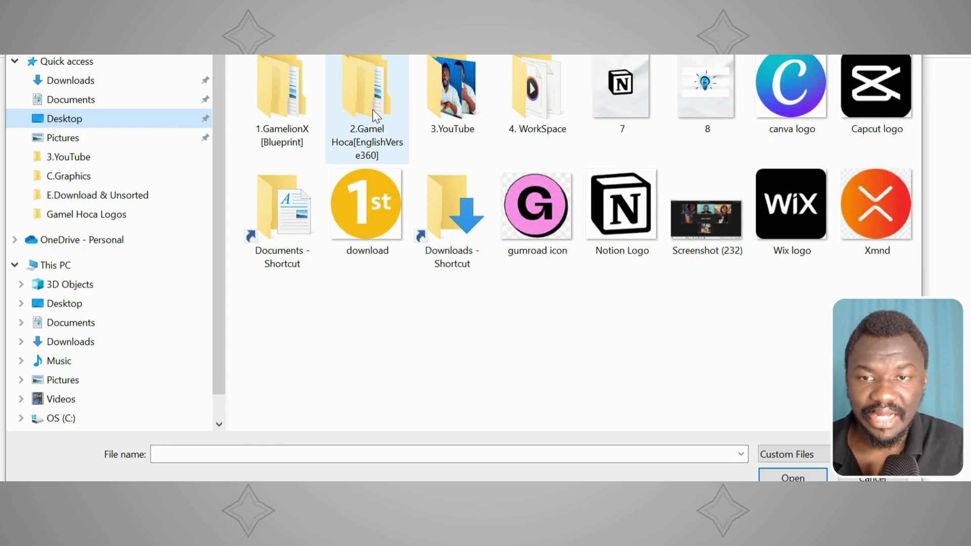
left_click(353, 110)
double_click(353, 110)
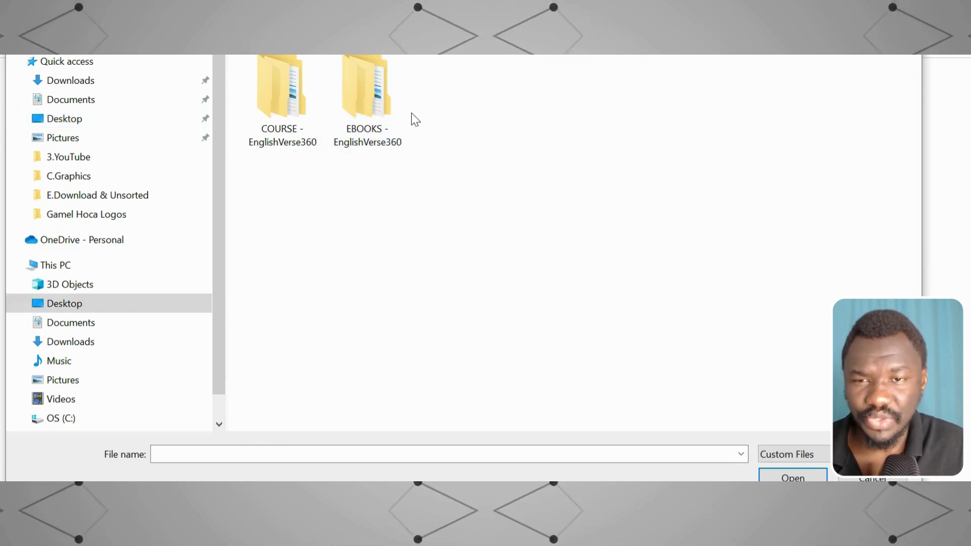
double_click(390, 114)
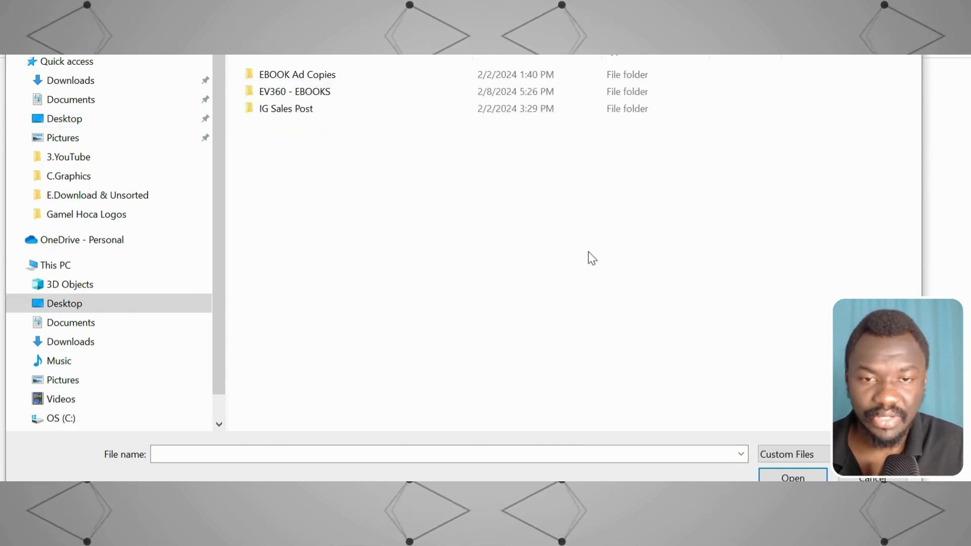
double_click(314, 77)
scroll(581, 297, "down", 1)
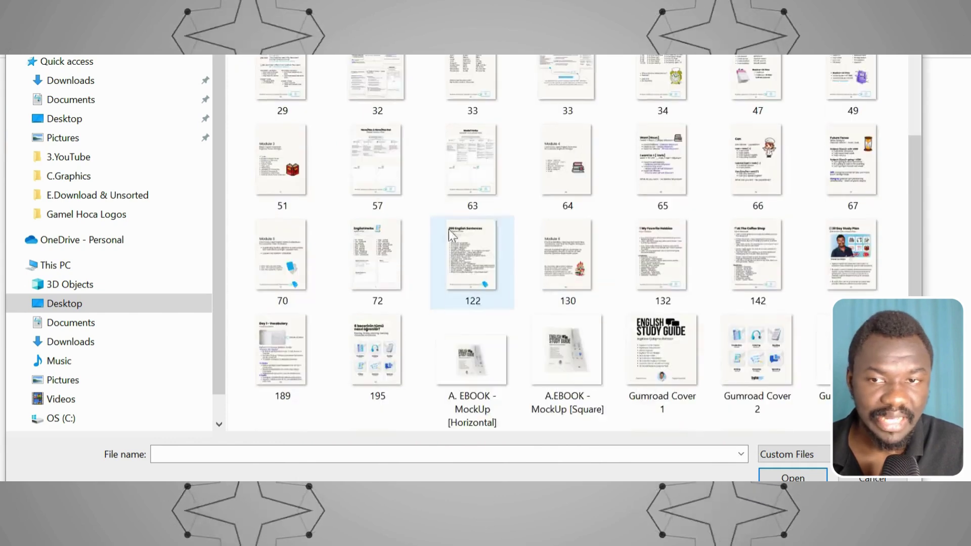
scroll(475, 237, "up", 1)
double_click(298, 121)
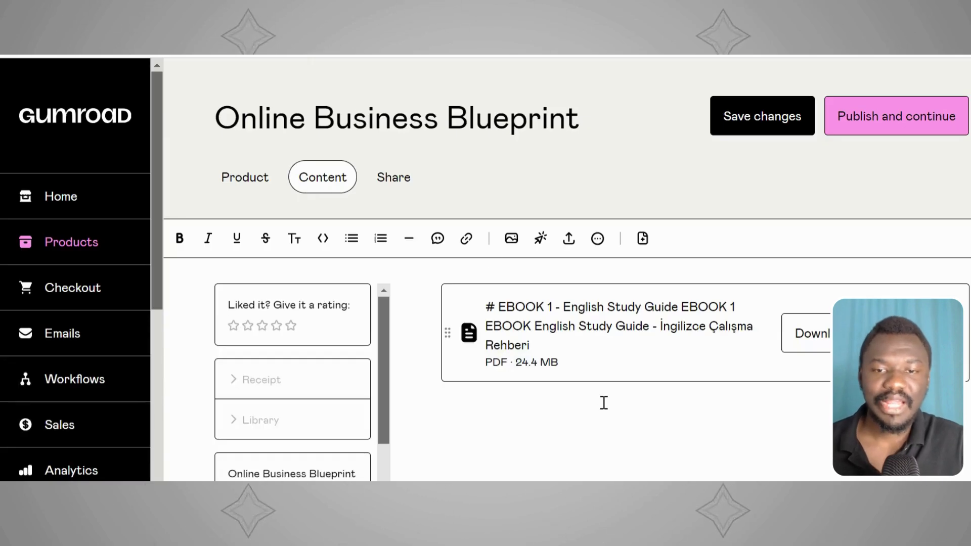
Step: Switch to Gumroad and write a note below the content PDF thanking the buyer for purchasing
left_click(660, 429)
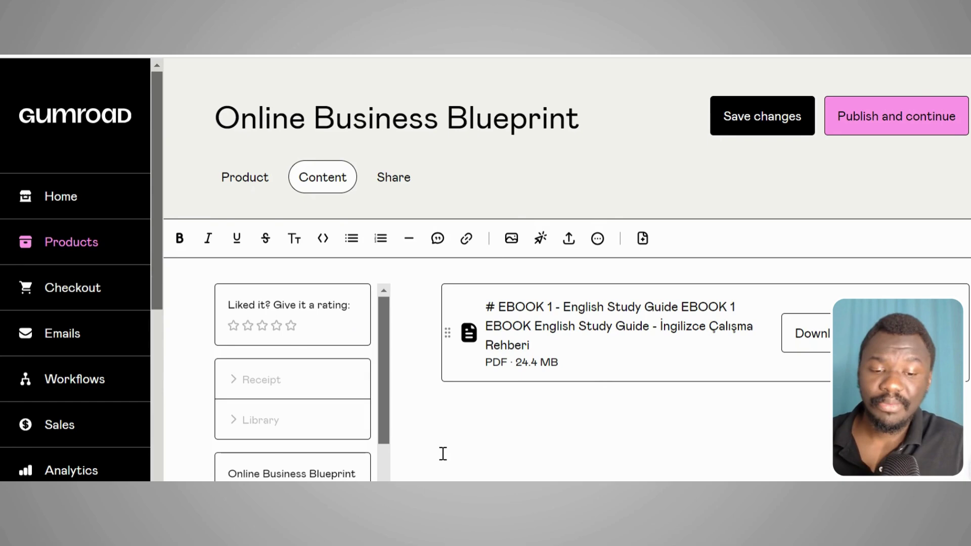
type("Ta")
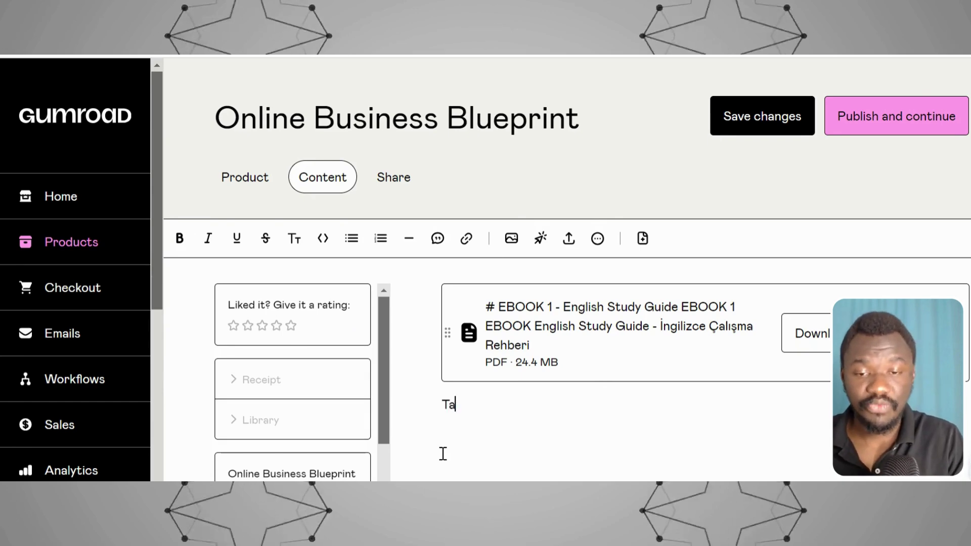
key("BackSpace")
type("ha")
type("nk yoiu o")
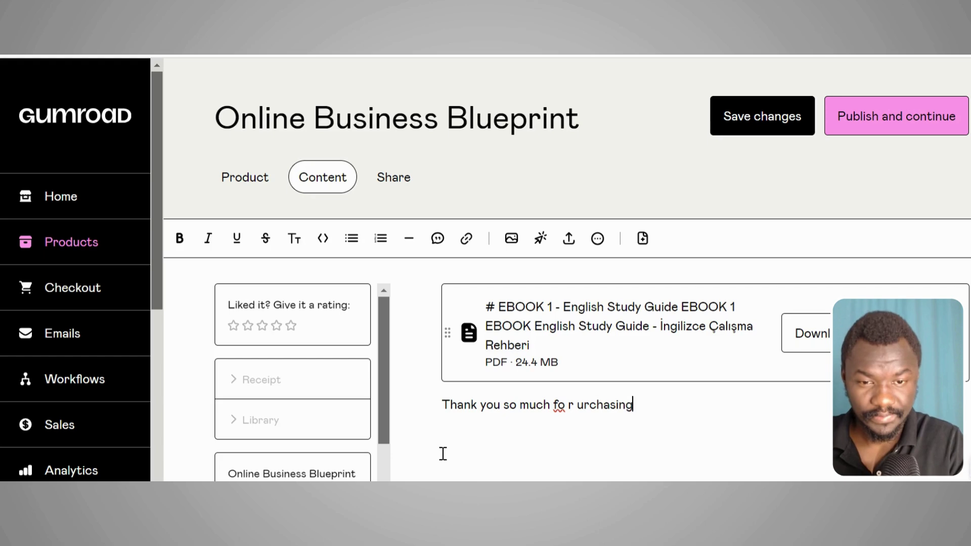
Step: Correct the typos at the end of the note to read "Thank you so much for purchasing"
key("Left")
key("Left")
key("Left")
key("Left")
key("Left")
key("Left")
key("Left")
key("Left")
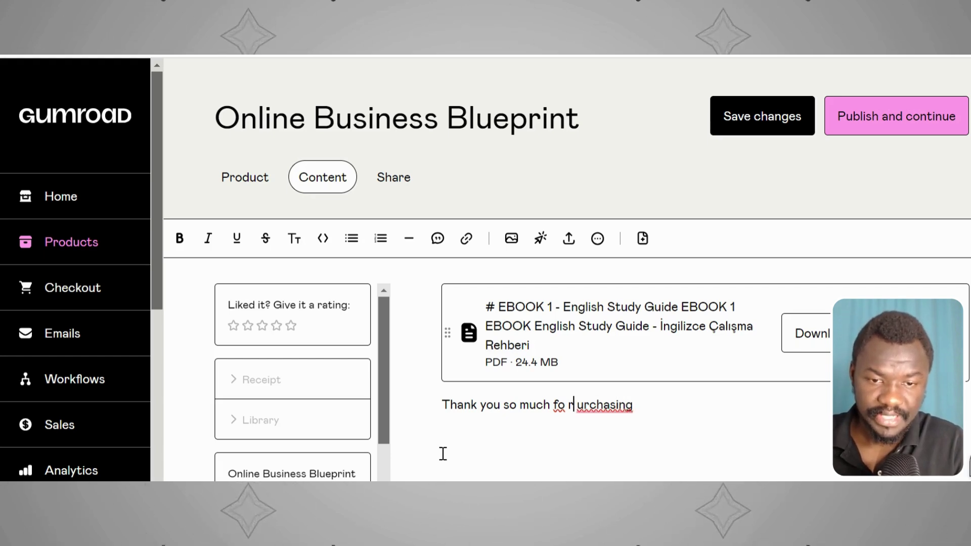
key("Left")
type("r")
key("Right")
type("p")
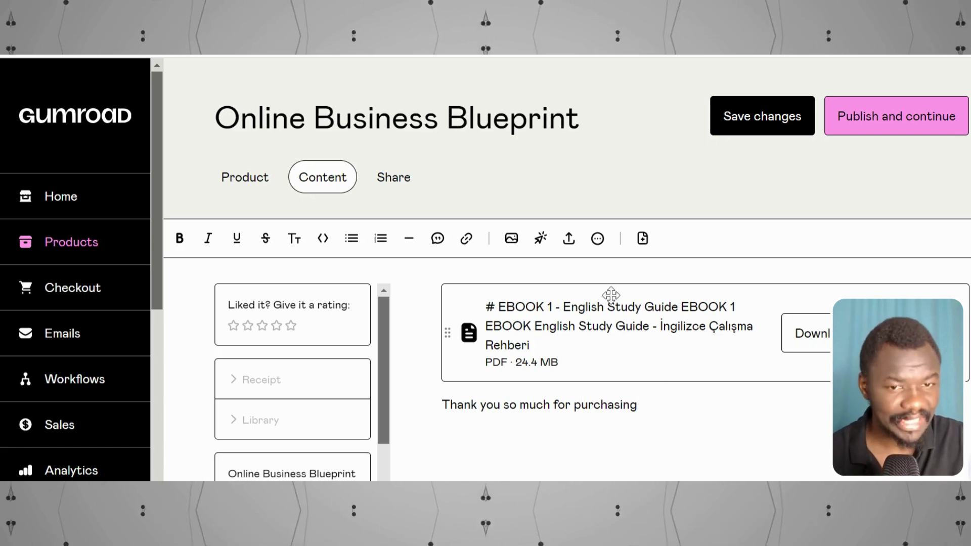
Step: Publish the Online Business Blueprint product and copy its URL from the sharing options
left_click(876, 123)
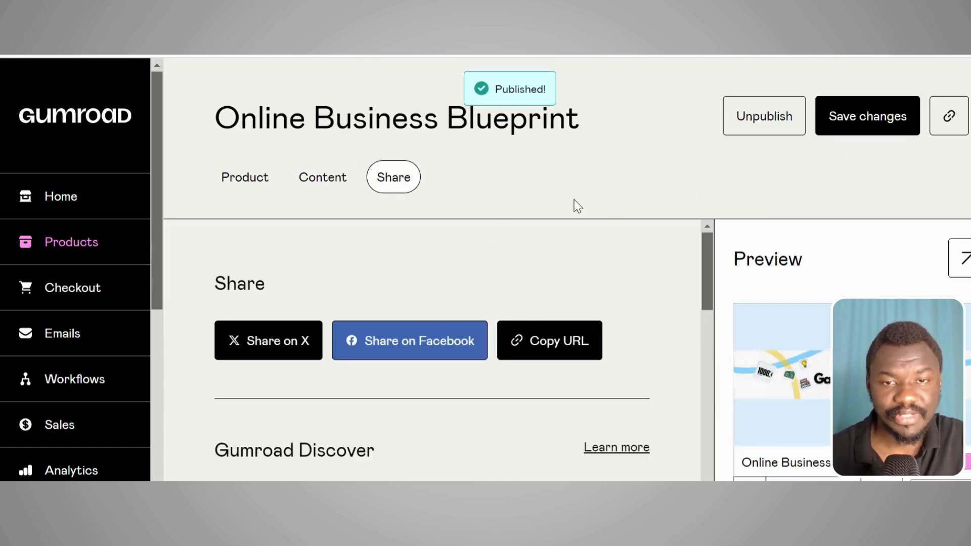
left_click(543, 342)
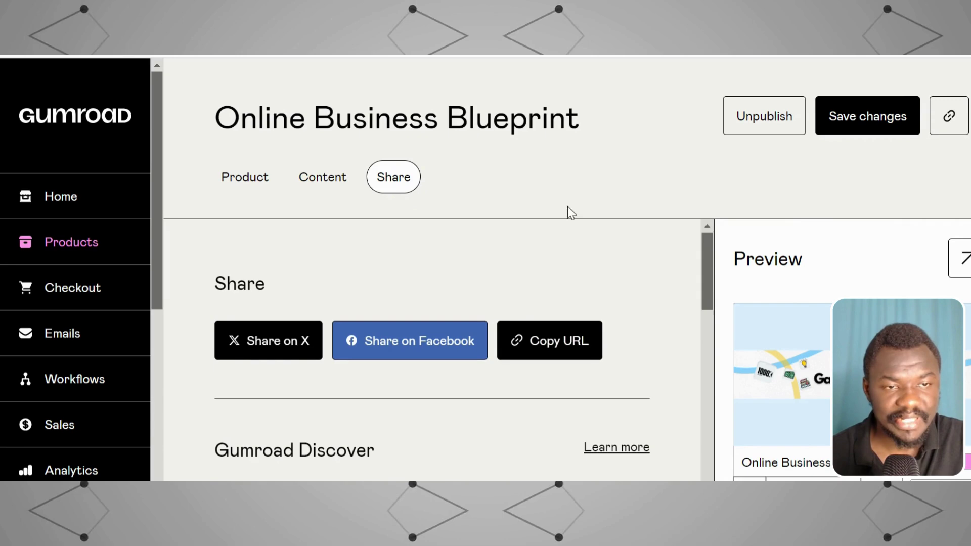
scroll(526, 336, "down", 10)
scroll(529, 336, "up", 7)
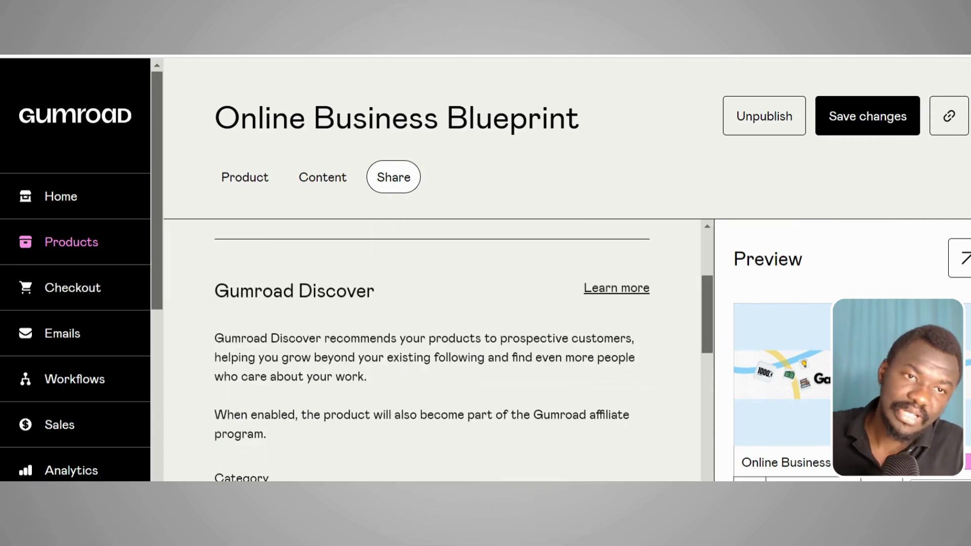
Step: Open the published product's link in a new browser tab
key("ctrl+t")
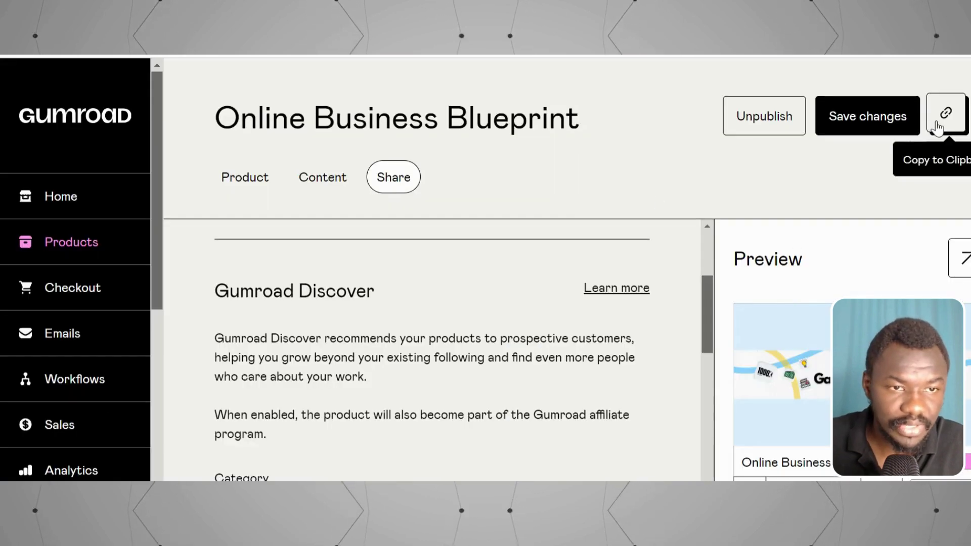
key("ctrl+t")
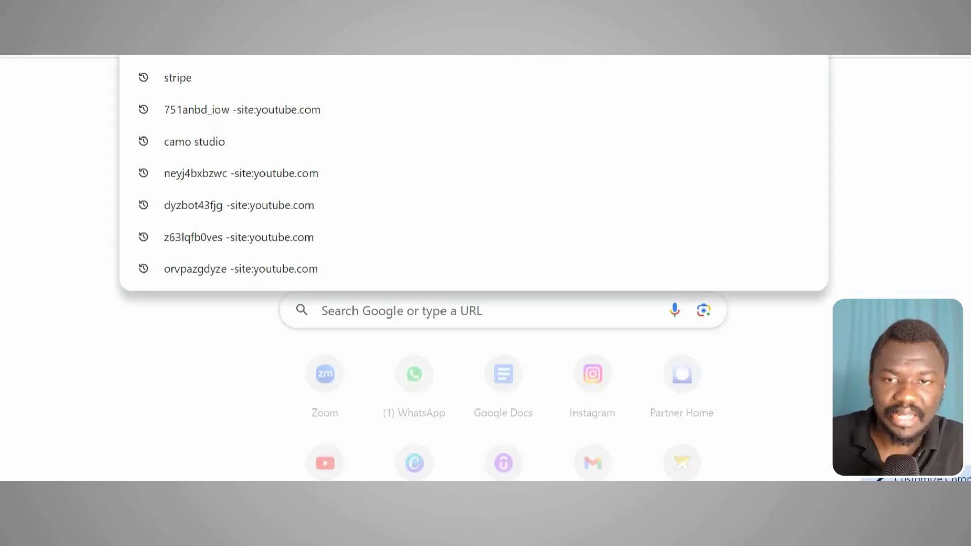
type("https://gamelhoca.gumroad.com/l/blueprint")
key("Return")
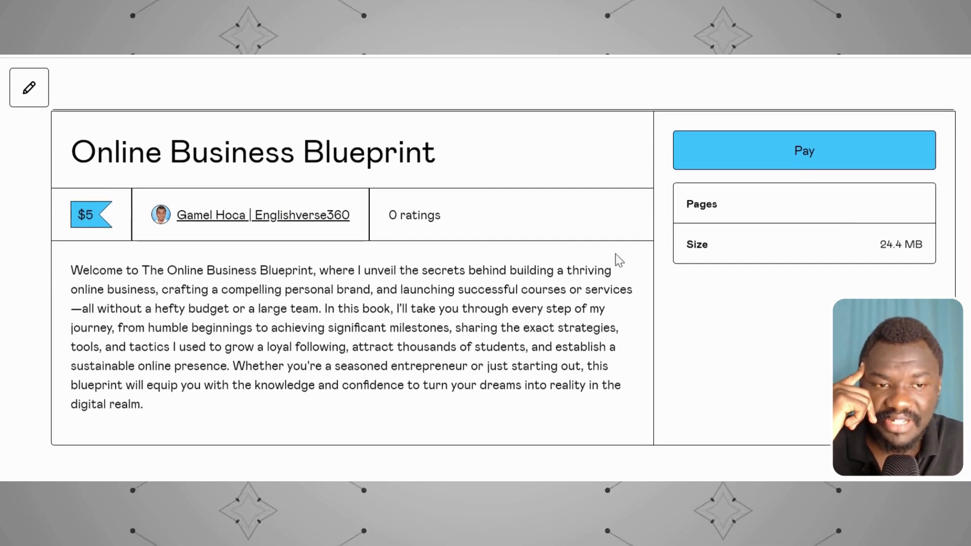
Step: Review the product's public sales page and proceed to checkout to examine the order and contact information
scroll(588, 268, "down", 10)
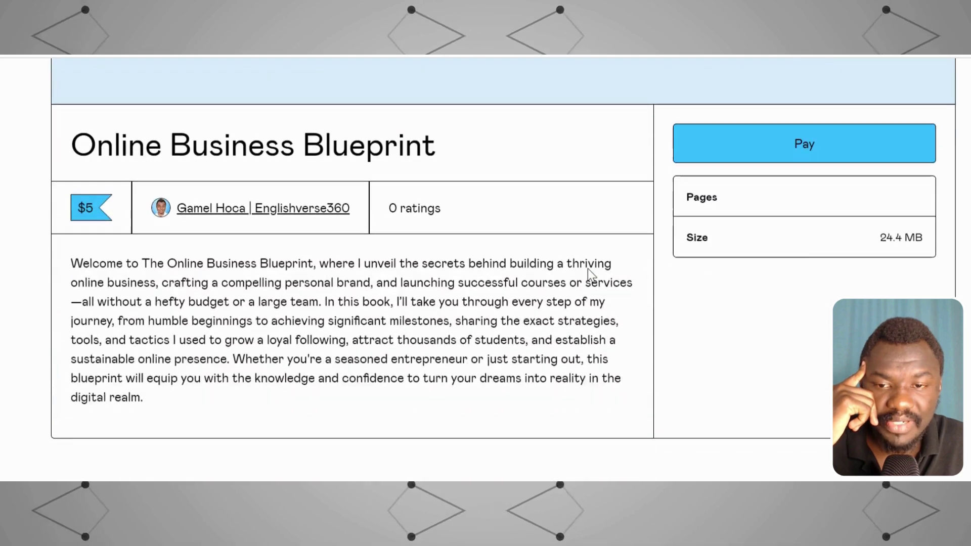
scroll(586, 271, "up", 5)
scroll(579, 278, "down", 5)
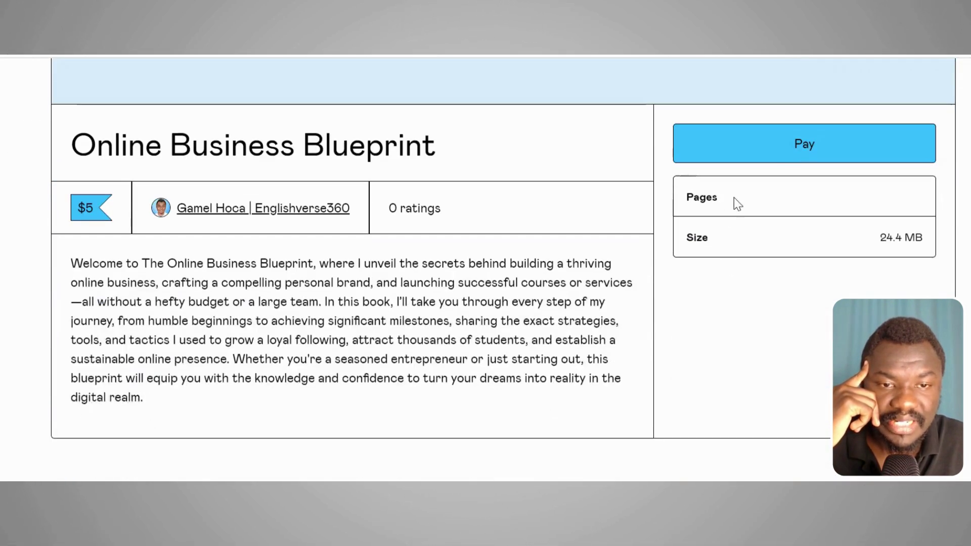
left_click(774, 163)
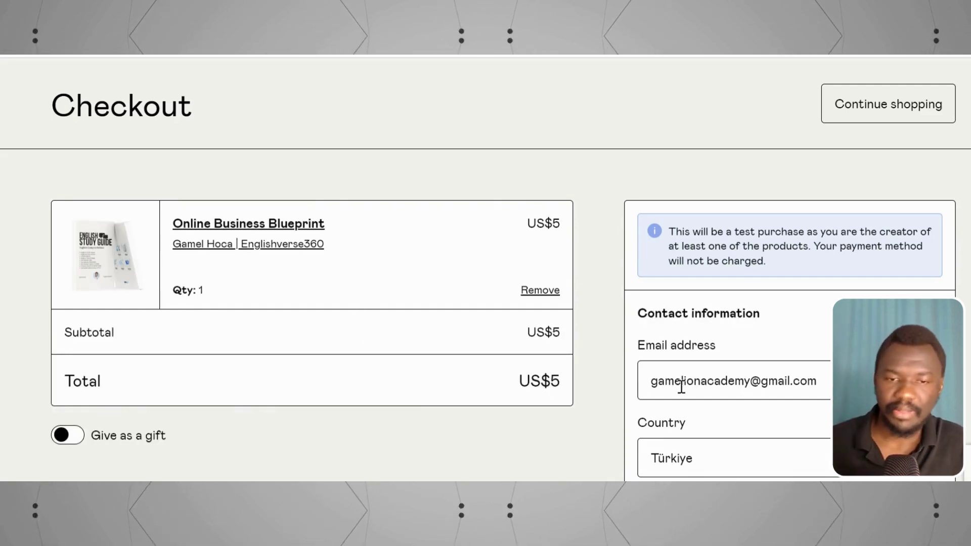
scroll(681, 387, "down", 2)
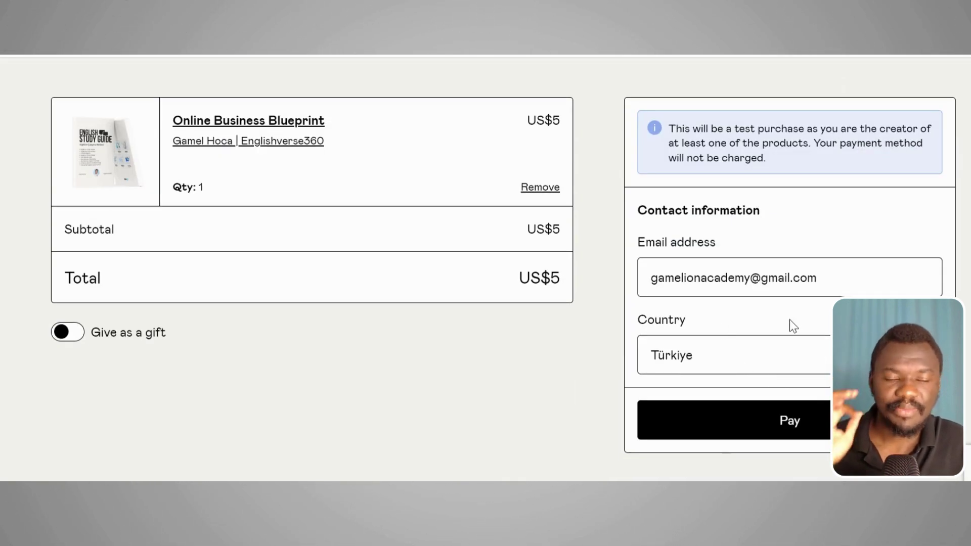